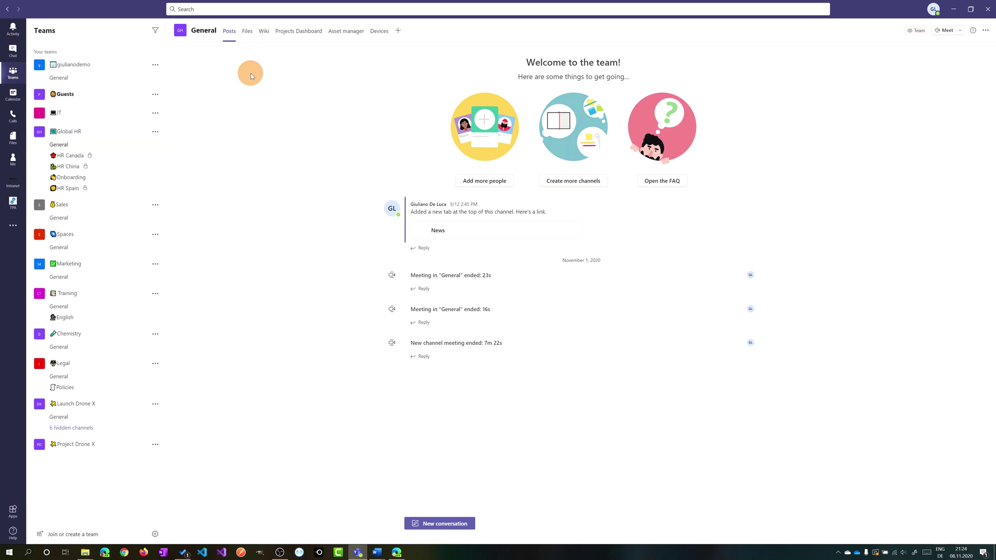
- Open the Global HR General channel's files in SharePoint and start a new Choice column named Category
click(246, 34)
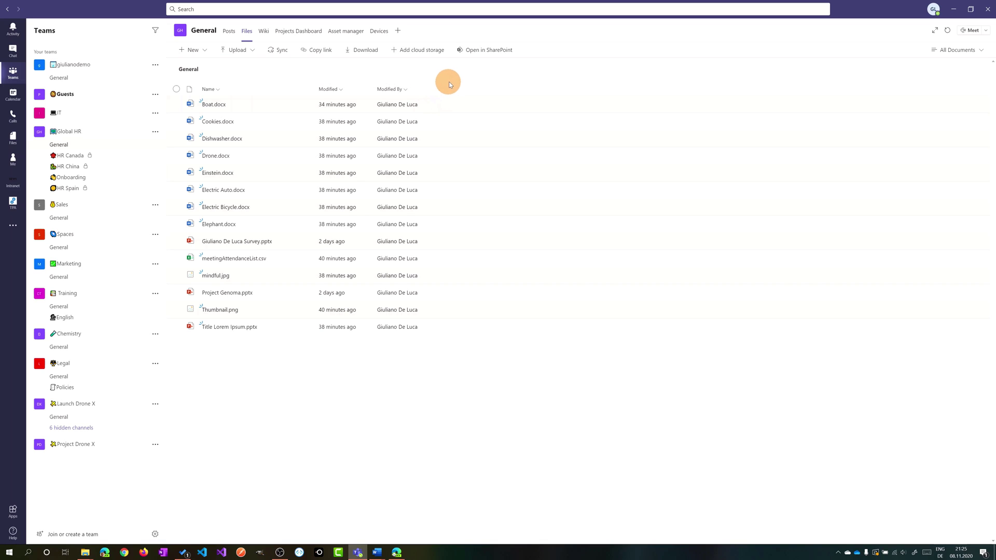
click(474, 51)
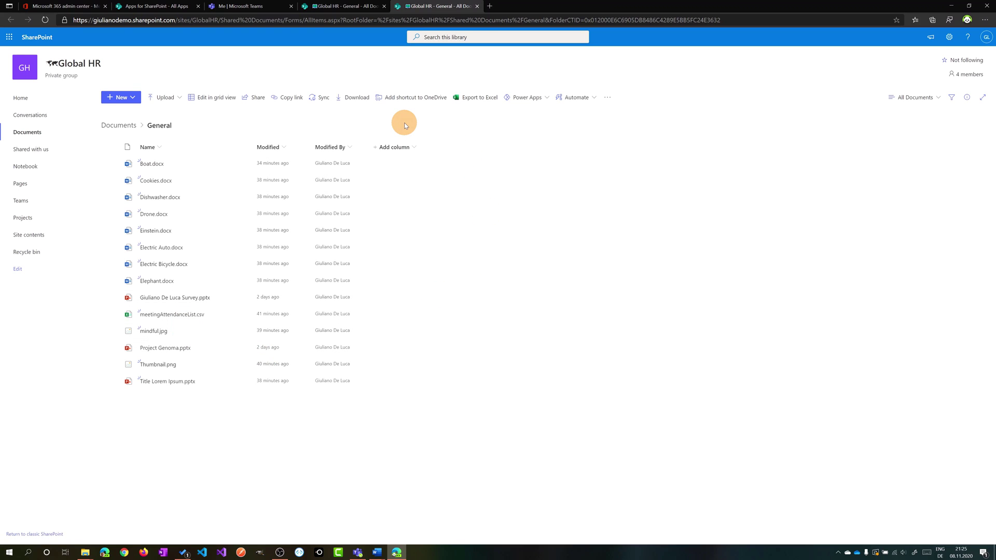
click(406, 149)
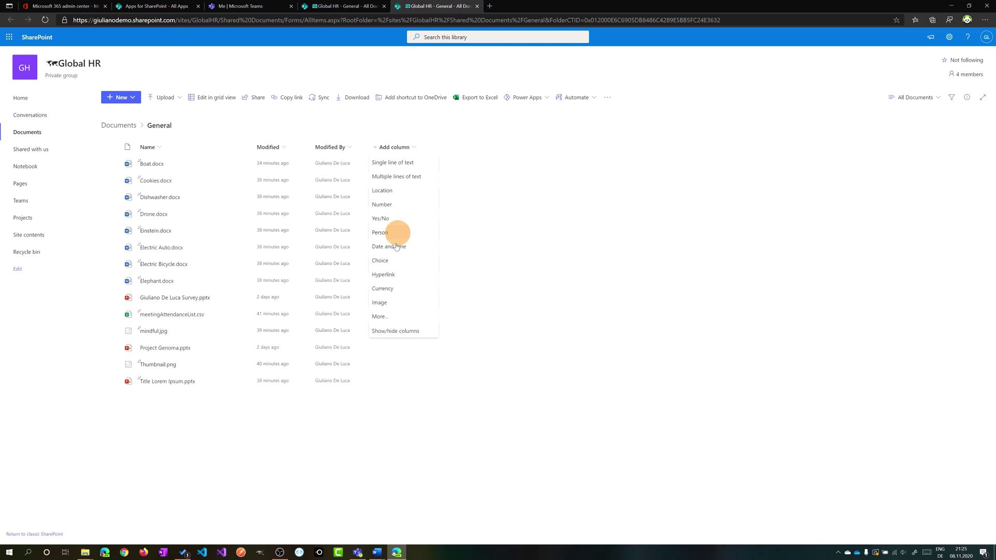
click(394, 261)
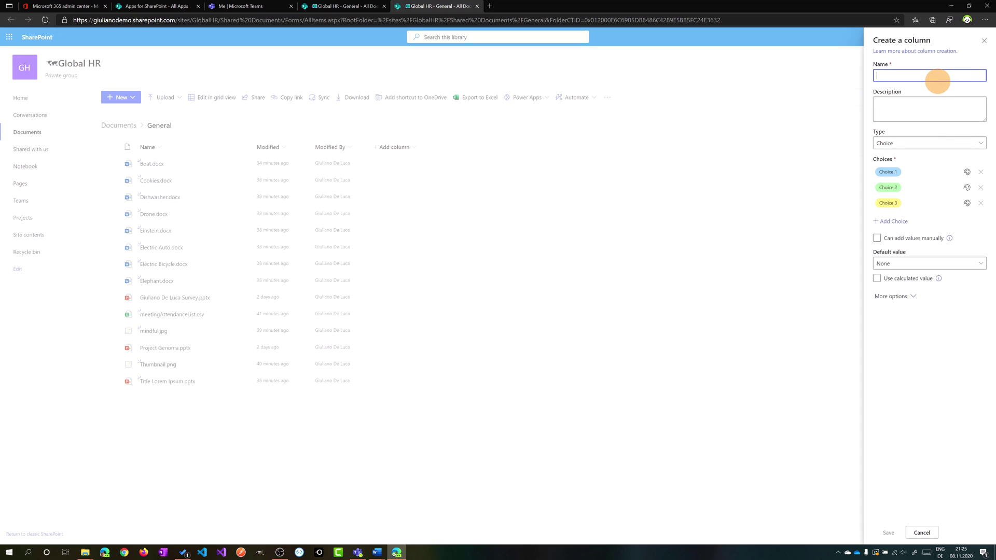
text(CATEGORY)
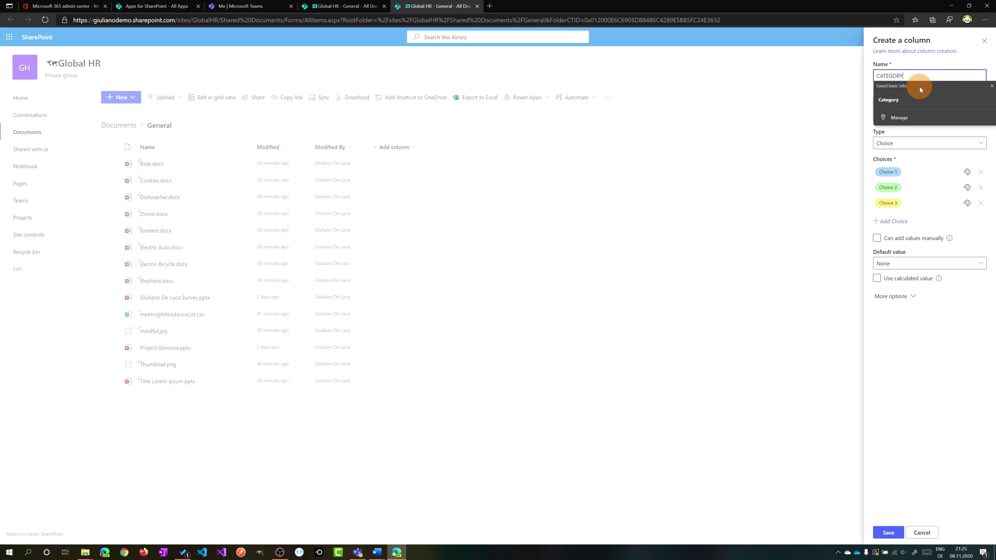
click(920, 98)
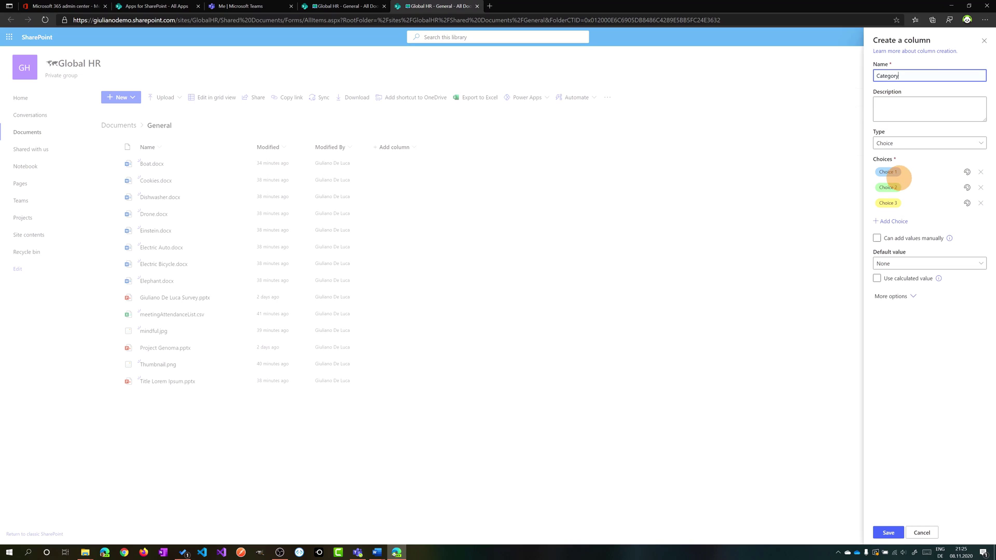
- Name the three choices of the Category column Training, Onboarding and Presentation
click(895, 171)
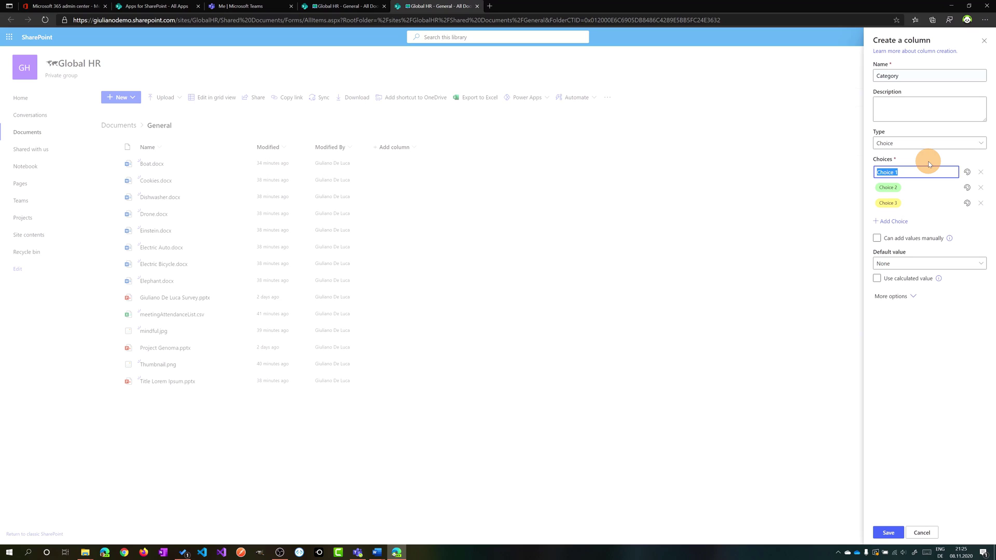
text(tRAININ)
key(ctrl+a)
text(Training)
key(Tab)
click(899, 189)
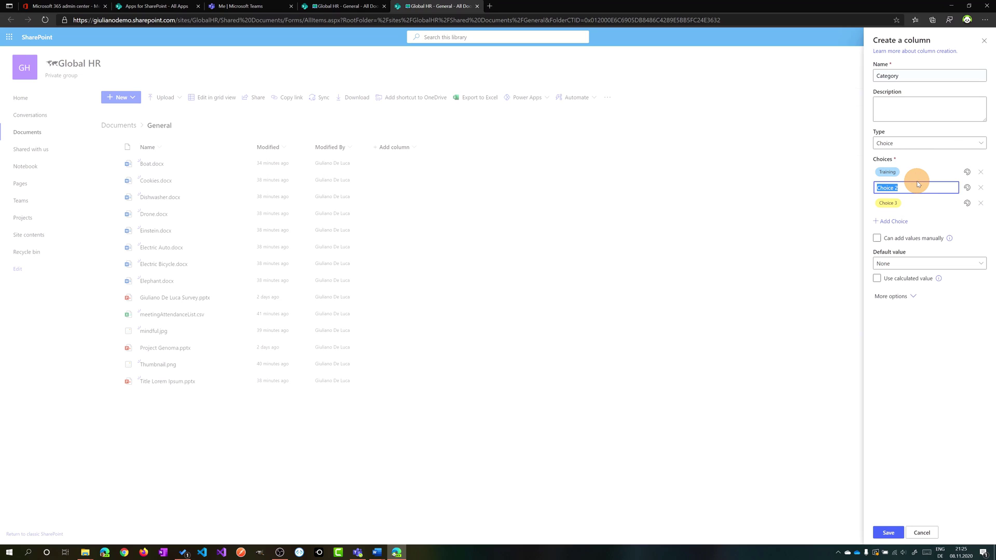
text(Onboarding)
click(888, 203)
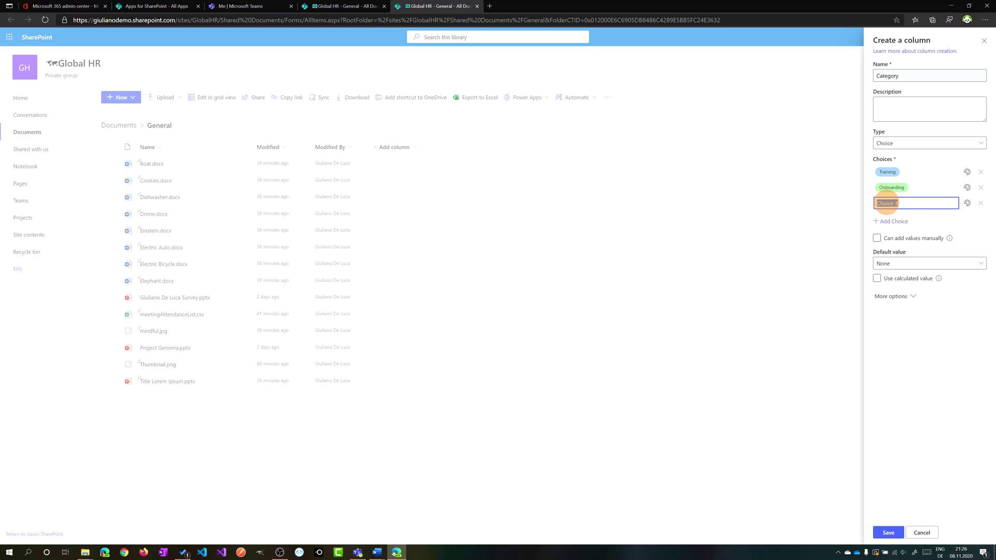
text(Presentation)
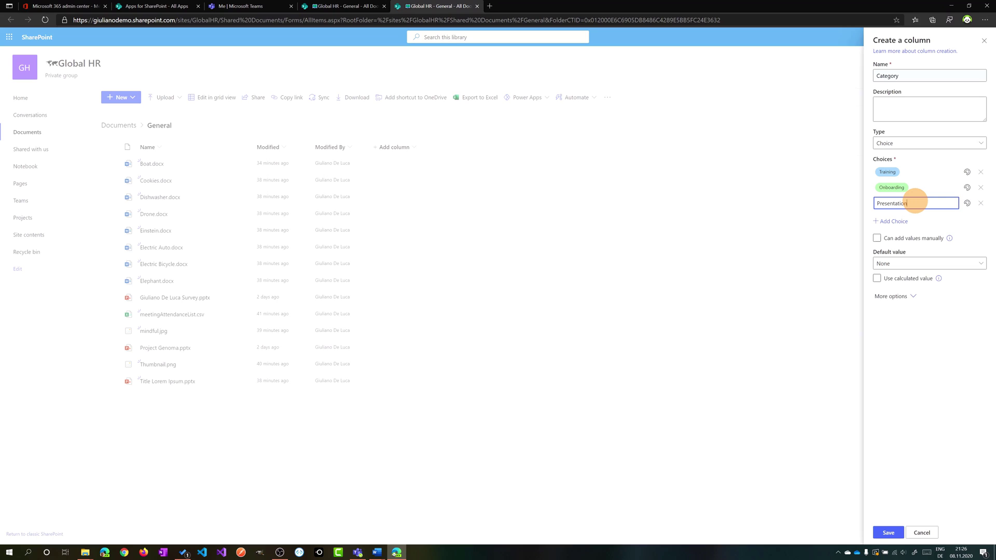
- Give the Presentation choice the darkest pink fill and save the Category column
click(968, 205)
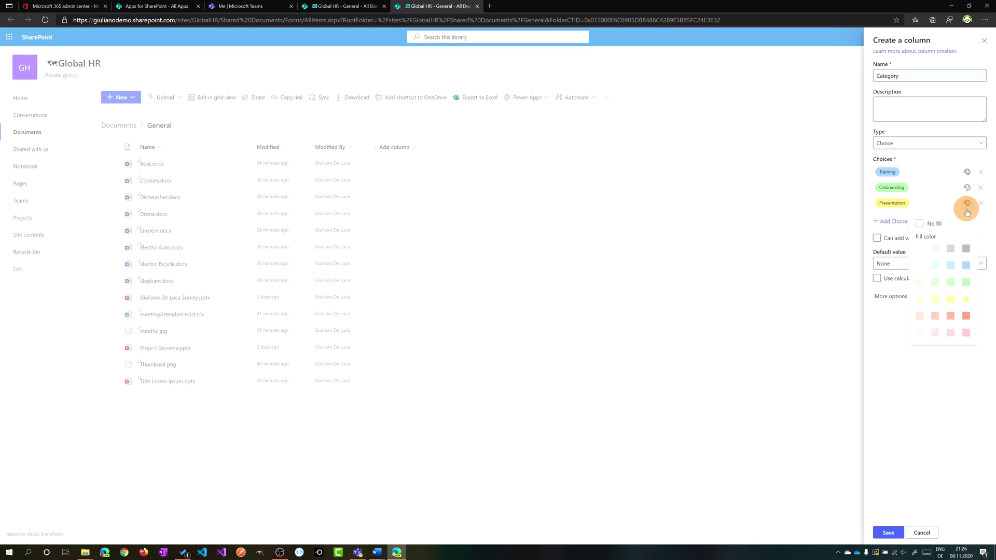
click(966, 333)
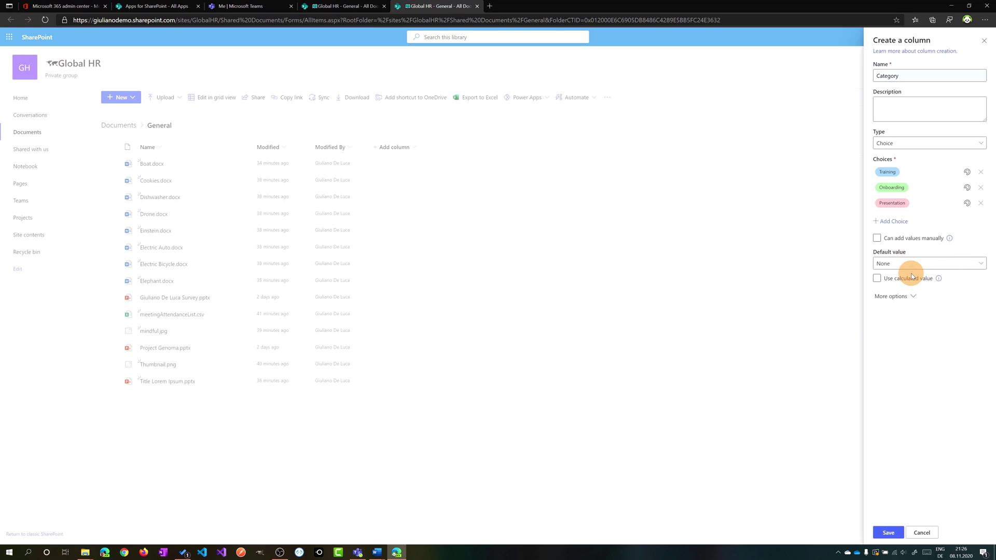
click(889, 533)
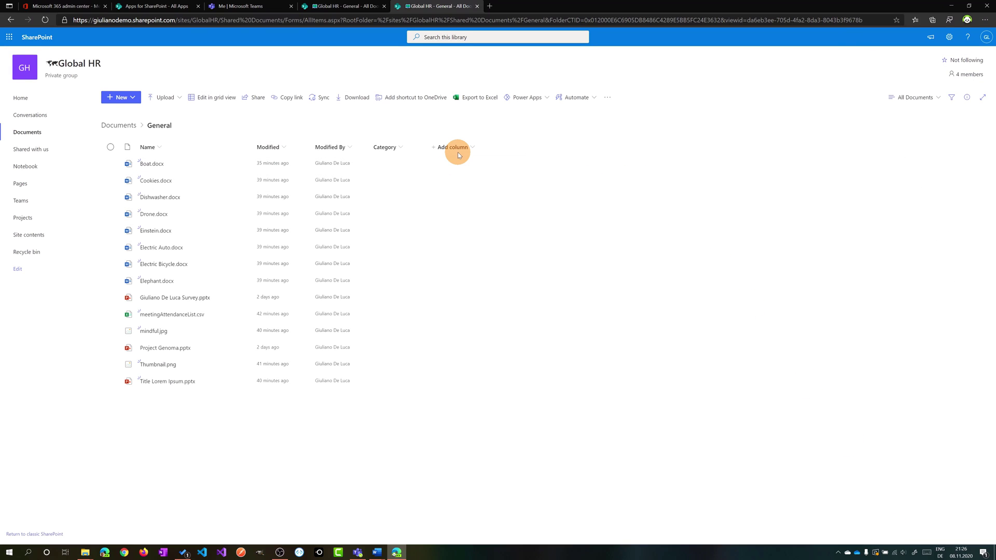
- Add an Image column named Thumbnail to the document library and look through the files' previews
click(457, 150)
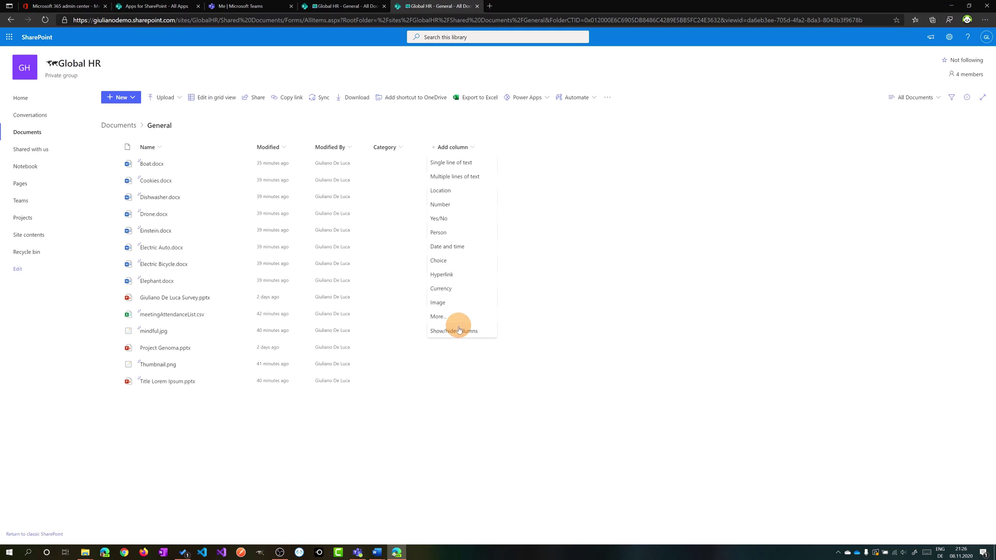
click(453, 305)
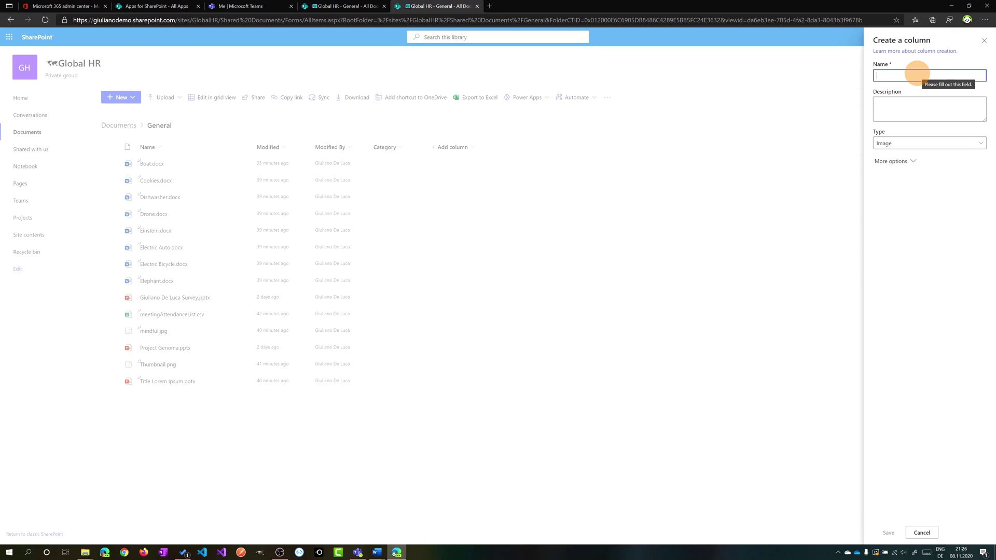
text(Thumbnail)
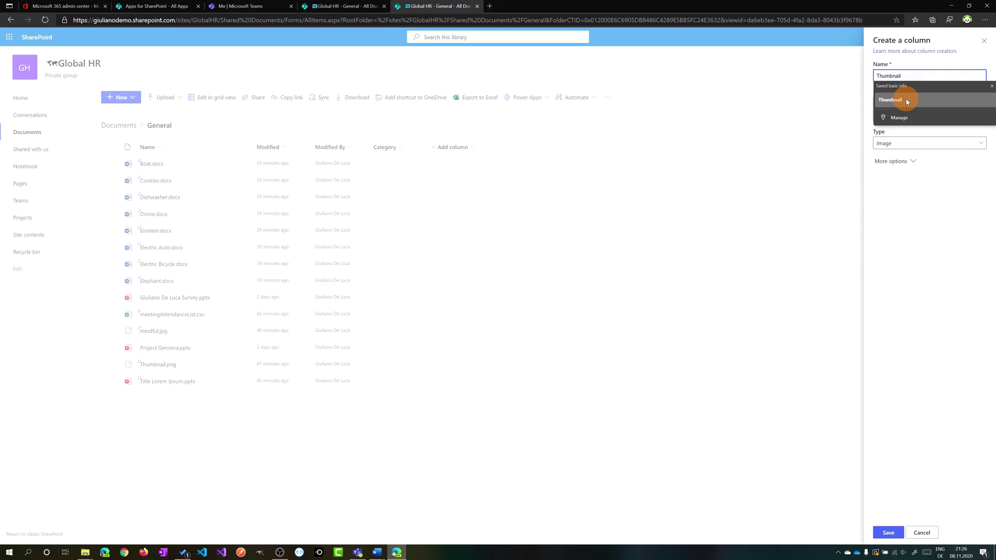
click(907, 99)
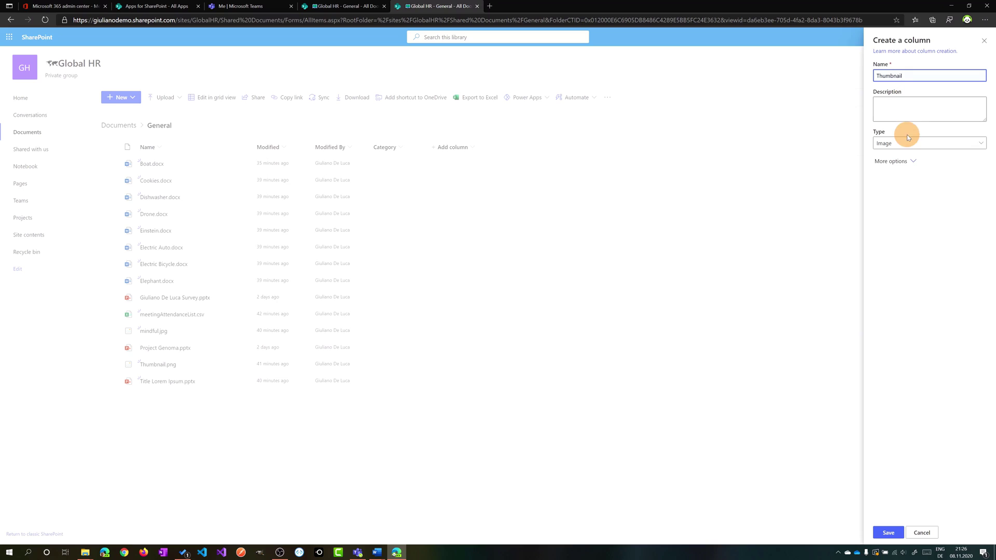
click(888, 533)
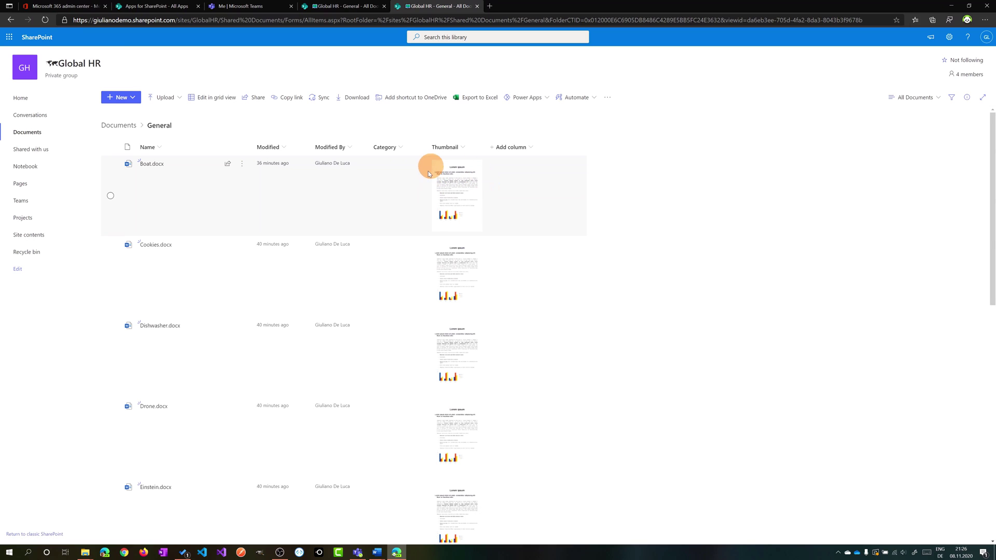
scroll(434, 240, down, 7)
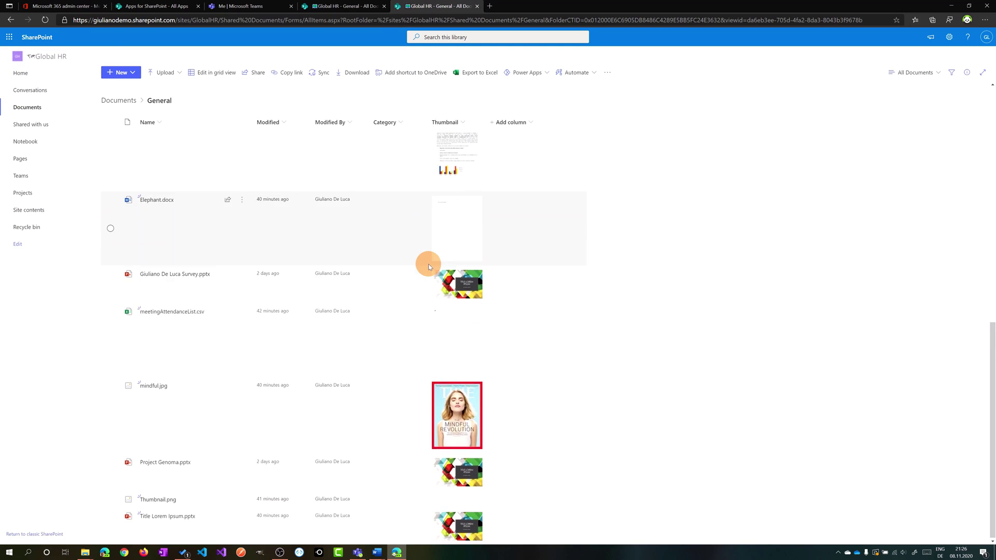
scroll(425, 273, up, 7)
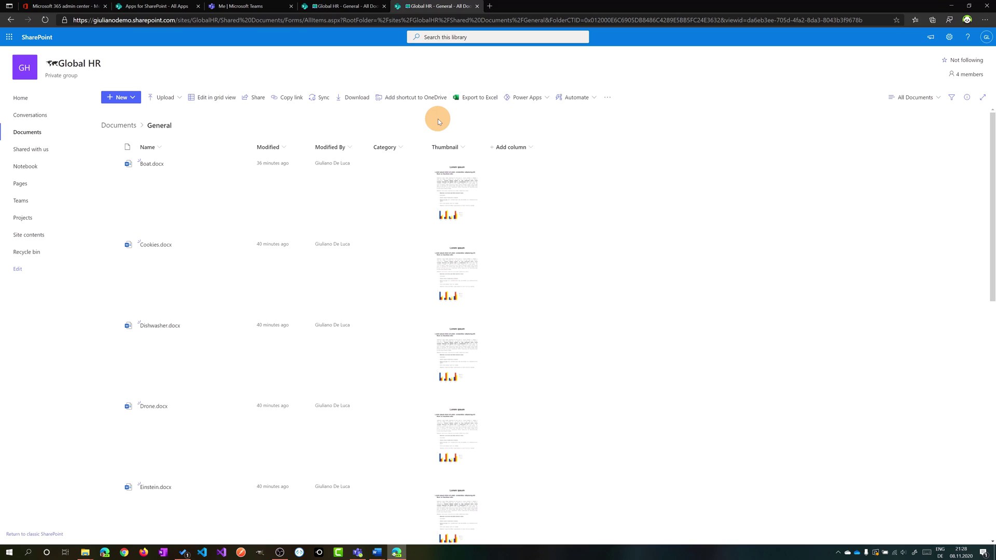
- Switch the library to grid editing and set the category of Boat.docx to Training
click(205, 97)
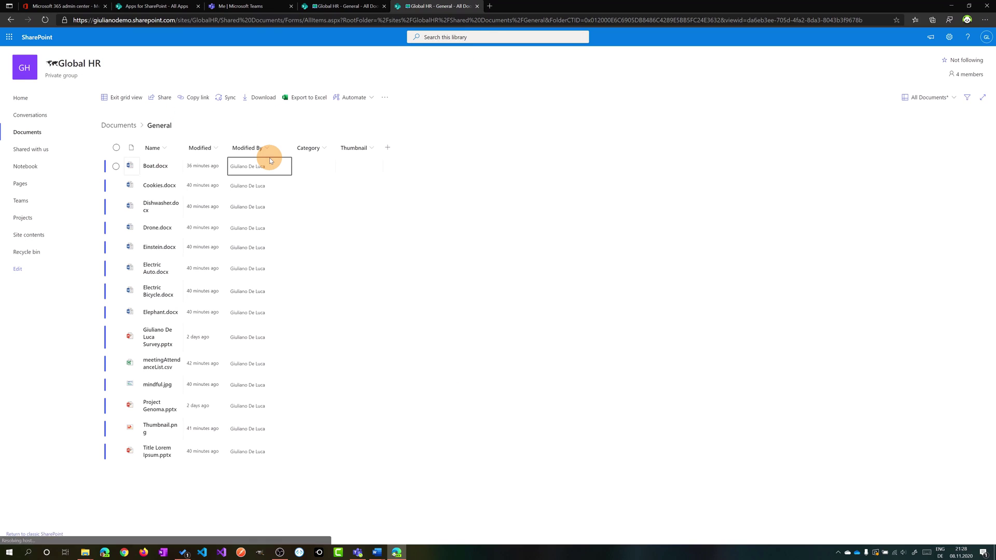
click(307, 172)
click(307, 172)
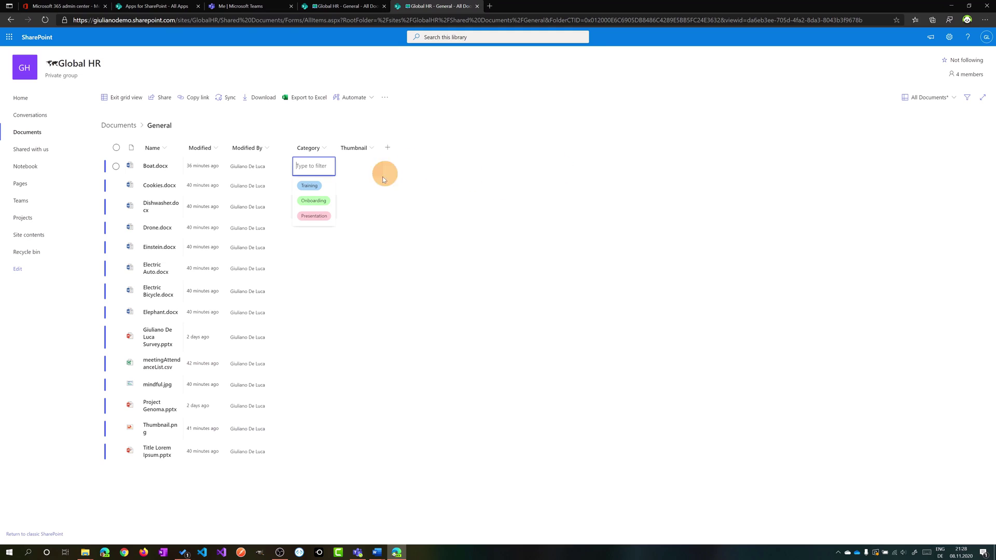
click(308, 185)
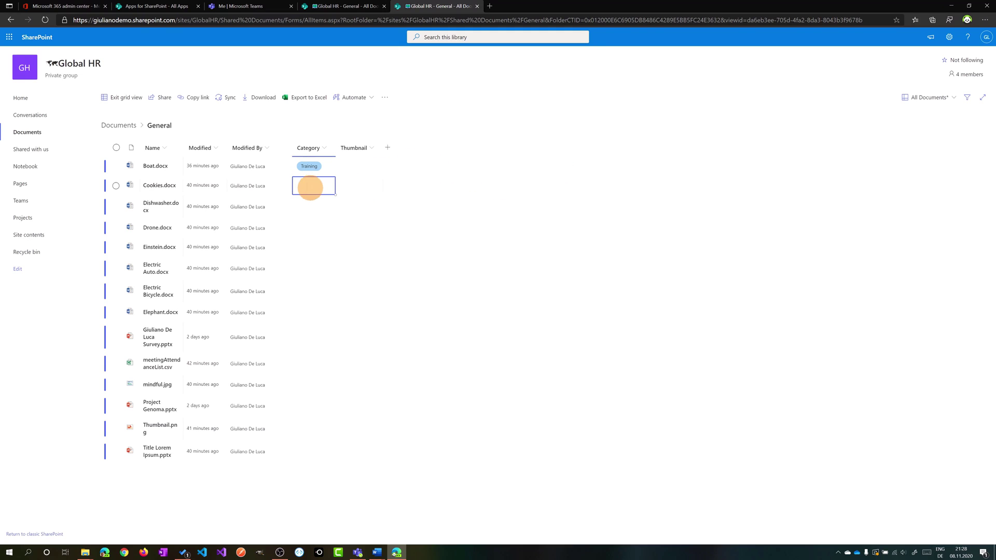
- Set the category of Cookies.docx to Training and copy it to Dishwasher.docx and Electric Auto.docx
click(310, 188)
click(317, 200)
key(ctrl+c)
key(Down)
key(ctrl+v)
key(Down)
key(Down)
key(Down)
key(ctrl+v)
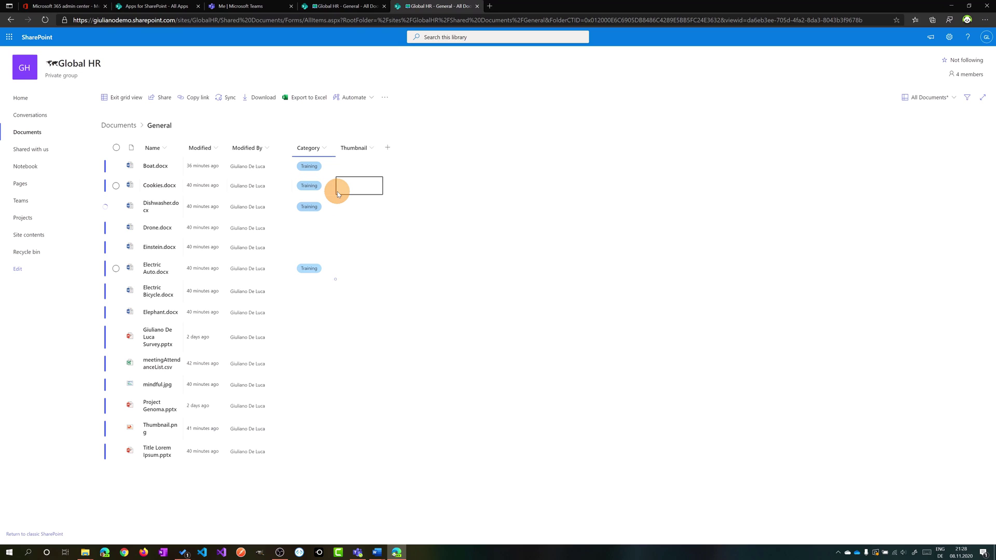
- Paste the Training category onto Elephant.docx and the Survey presentation file below it
key(Down)
key(Down)
key(ctrl+v)
key(Down)
key(Down)
key(Up)
key(ctrl+v)
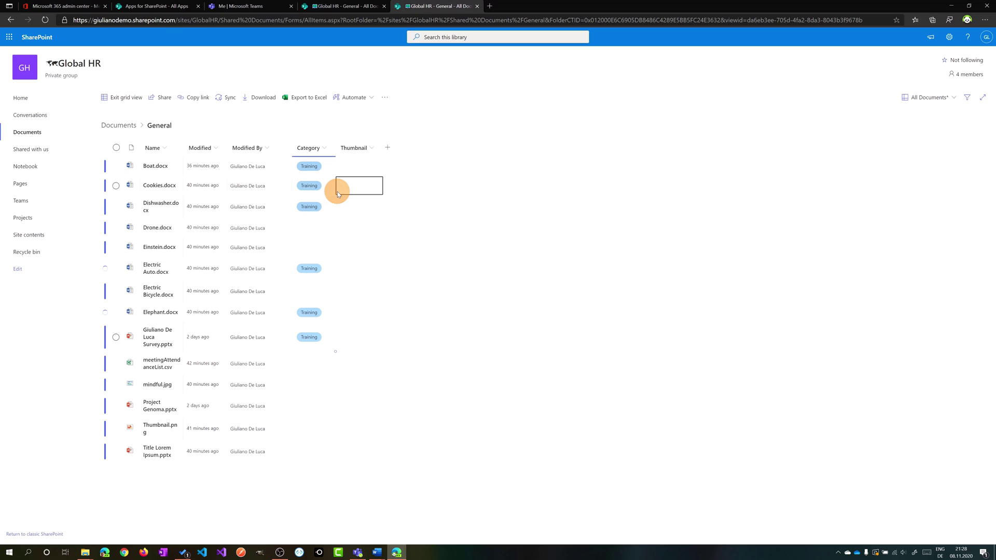
- Set the category of Drone.docx and Einstein.docx to Onboarding
click(311, 229)
click(318, 229)
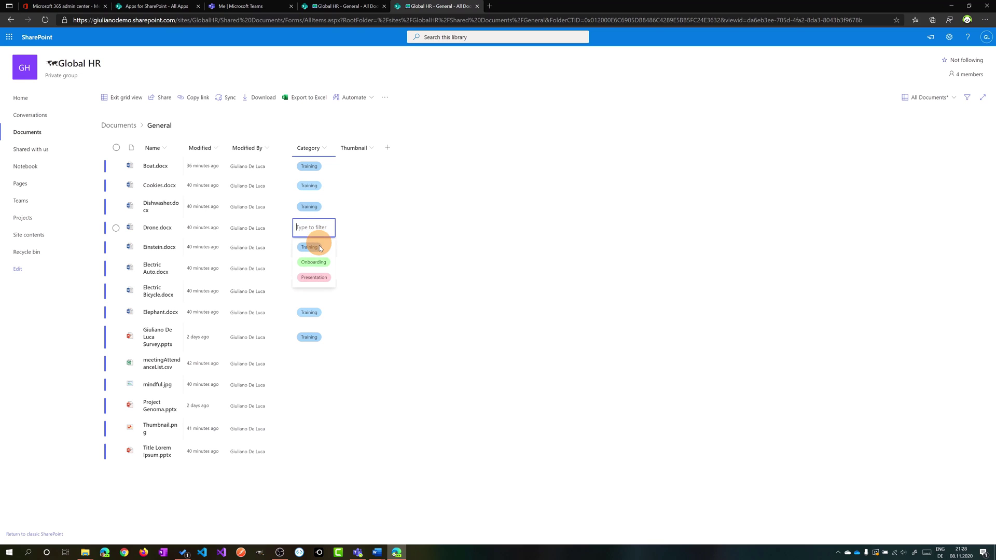
click(319, 260)
click(314, 249)
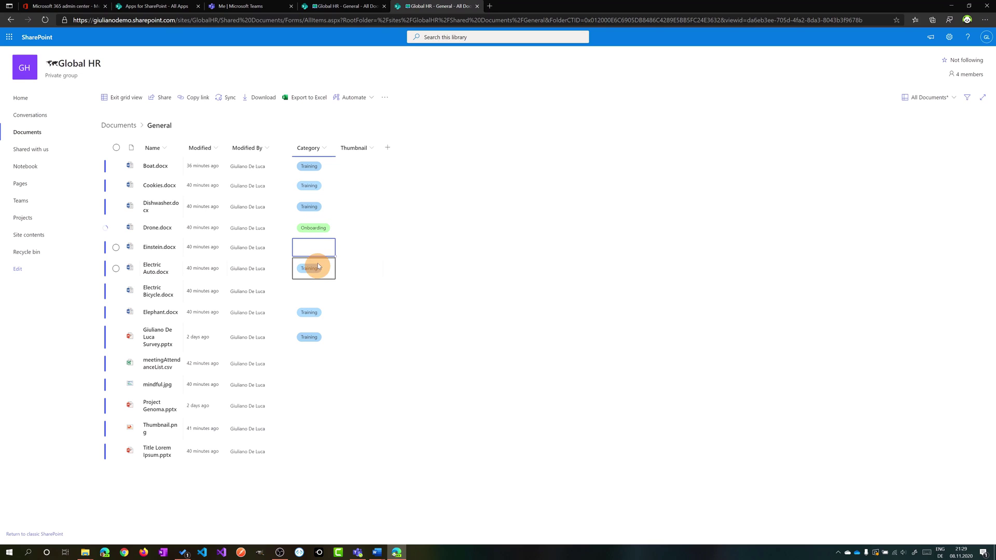
click(316, 249)
click(317, 279)
click(317, 291)
click(317, 357)
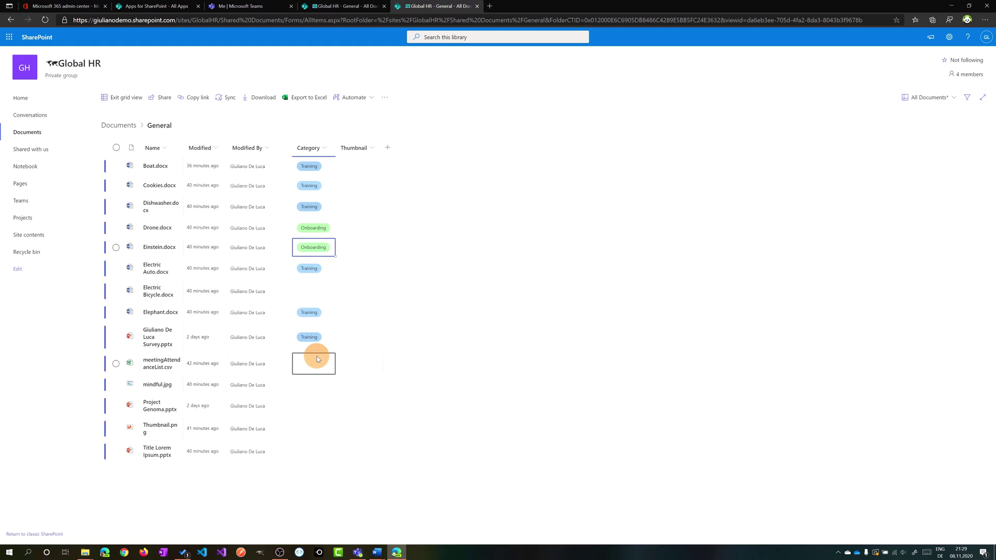
- Set the category of Electric Bicycle.docx to Presentation and copy it to Project Genoma.pptx
click(314, 290)
click(316, 291)
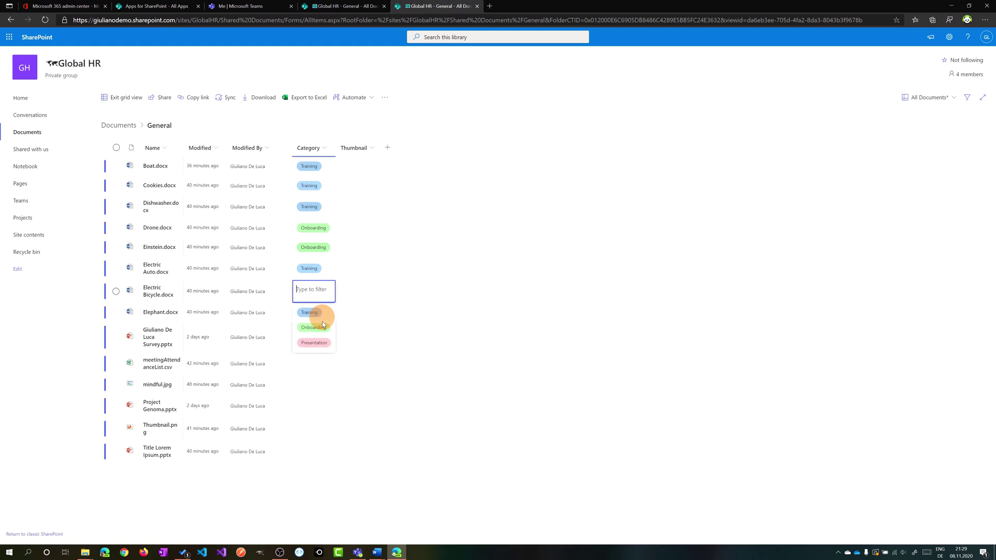
click(313, 344)
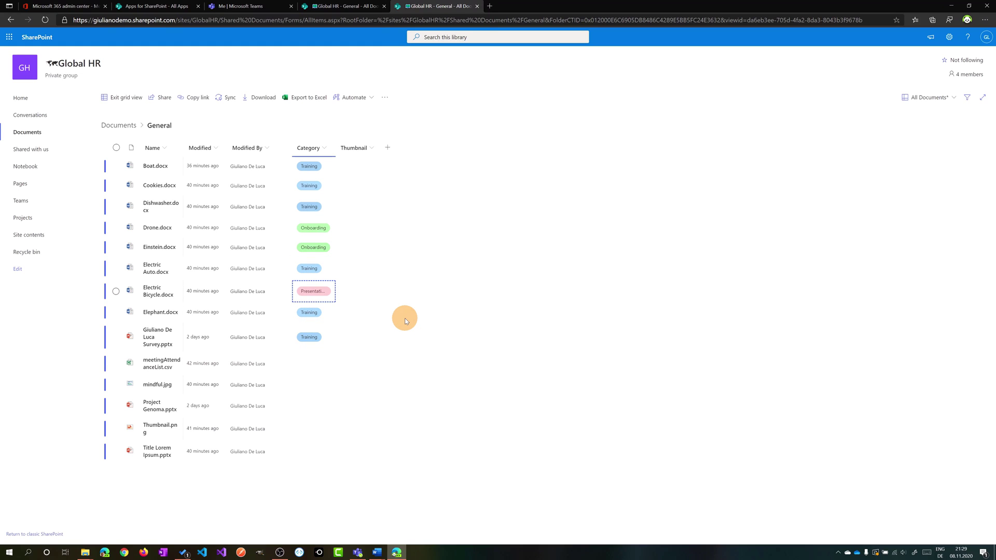
key(Down)
key(Down)
key(Down)
key(Down)
key(Down)
key(ctrl+v)
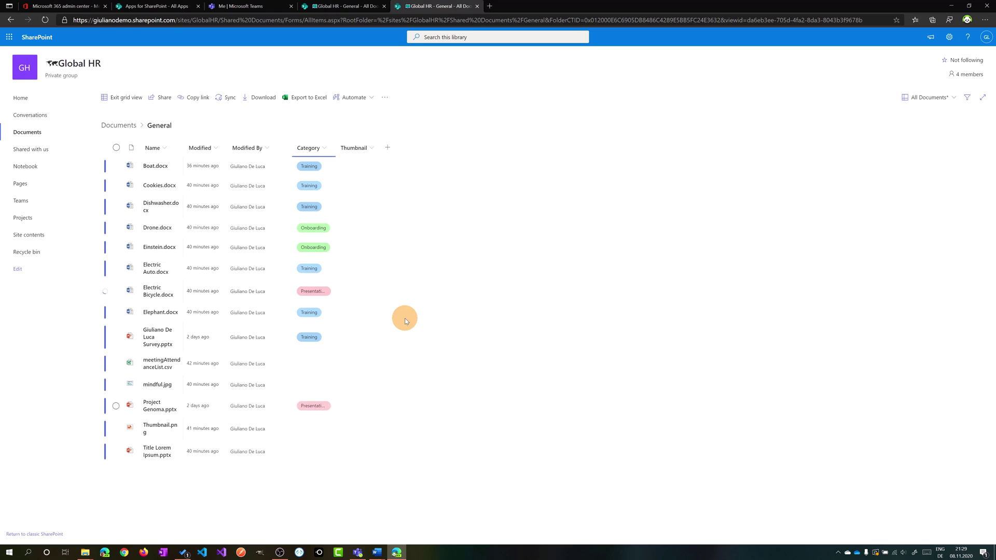
- Paste the Presentation category onto the Survey presentation file, Thumbnail.png and Title Lorem Ipsum.pptx
key(Up)
key(Up)
key(Up)
key(ctrl+v)
key(Down)
key(Down)
key(Down)
key(Down)
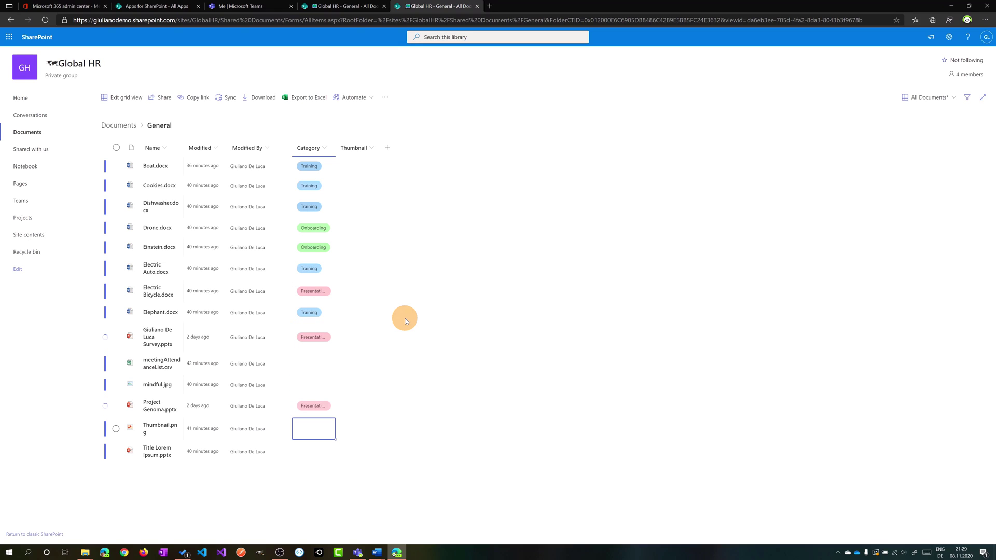
key(ctrl+v)
key(Down)
key(ctrl+v)
- Set the category of mindful.jpg to Training and that of meetingAttendanceList.csv to Onboarding
key(Up)
key(Up)
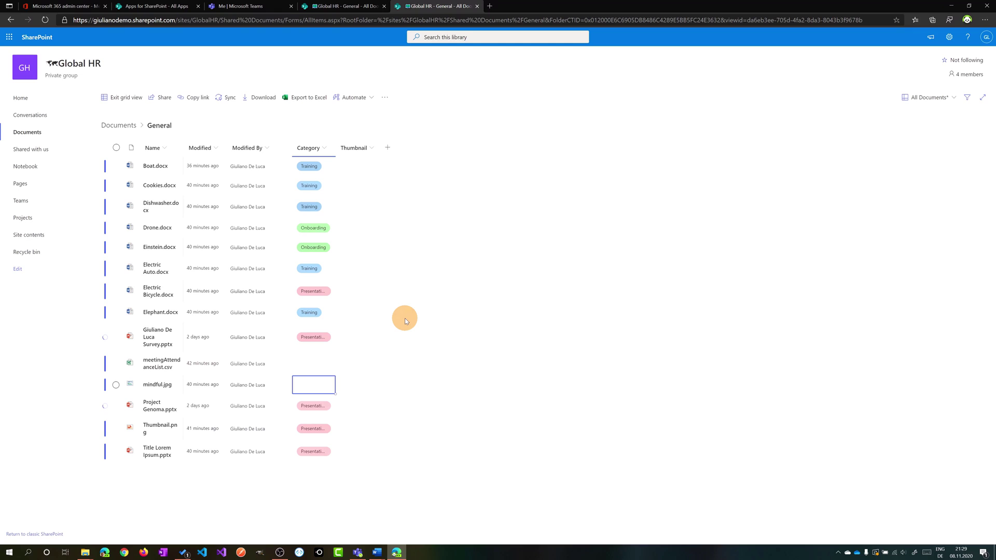
click(313, 384)
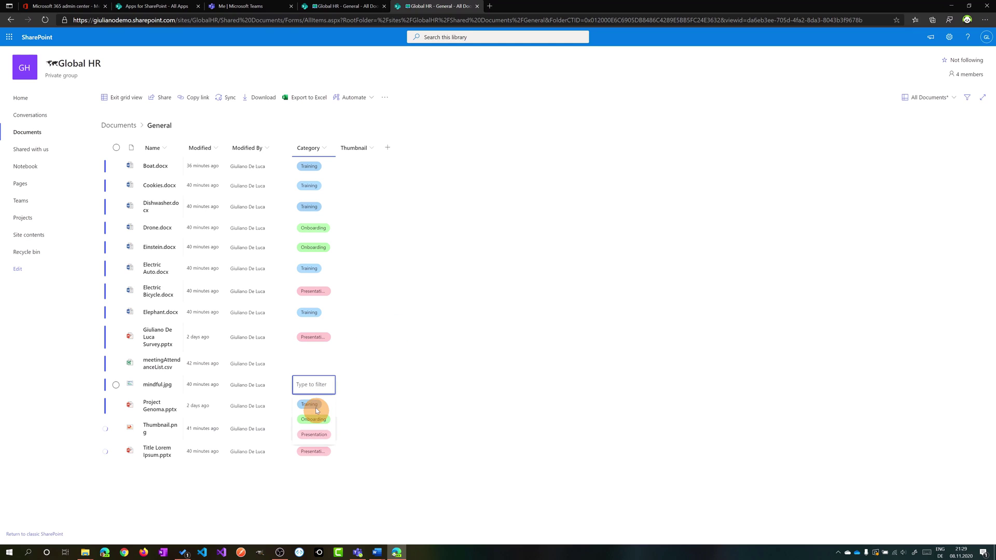
click(314, 410)
click(311, 369)
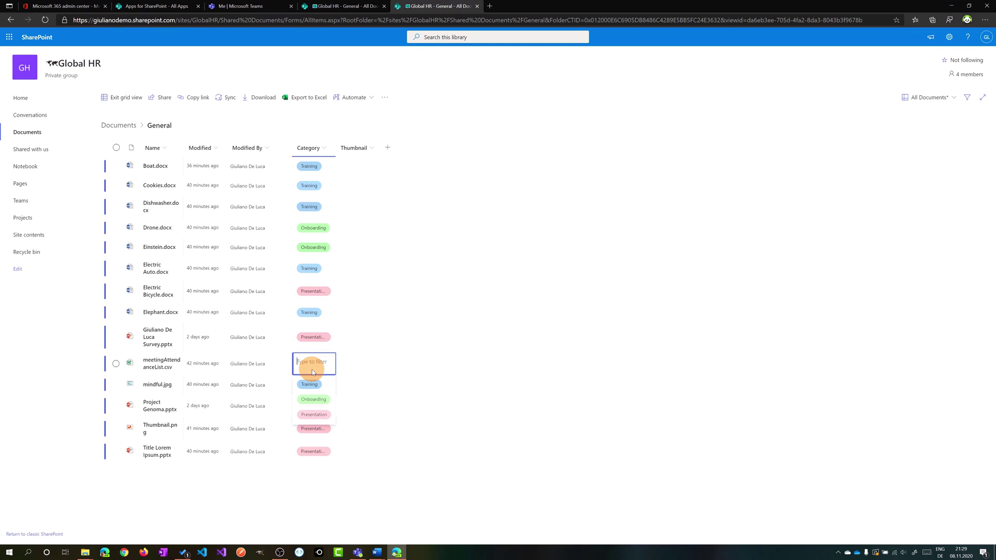
key(ctrl+v)
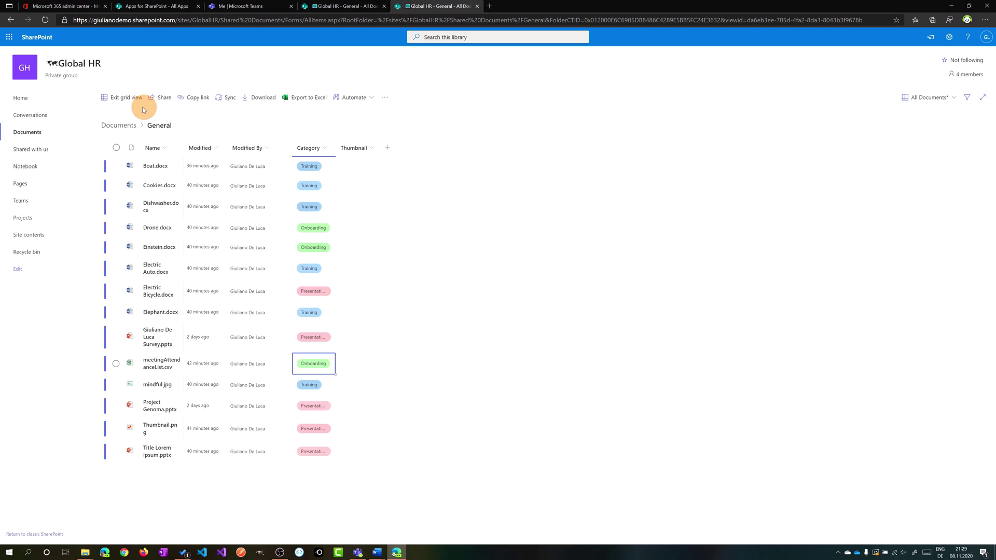
- Exit grid editing of the document library and look over the Category and Thumbnail columns for all files
click(125, 98)
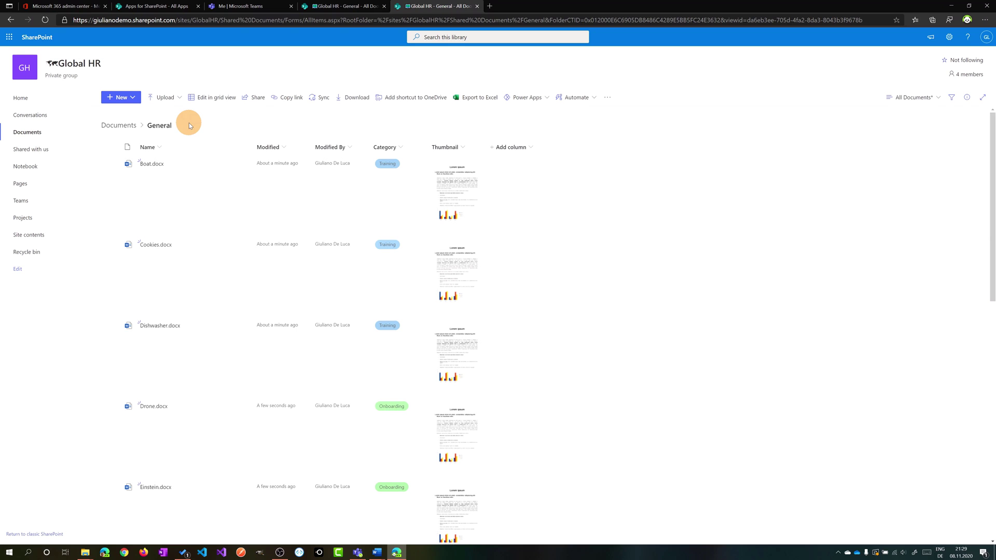
scroll(341, 191, down, 7)
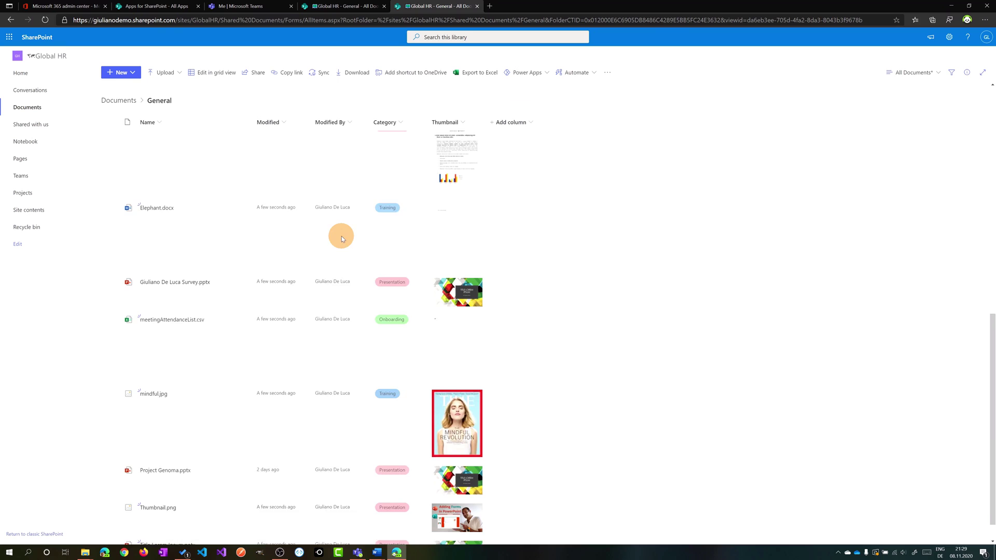
scroll(341, 235, up, 10)
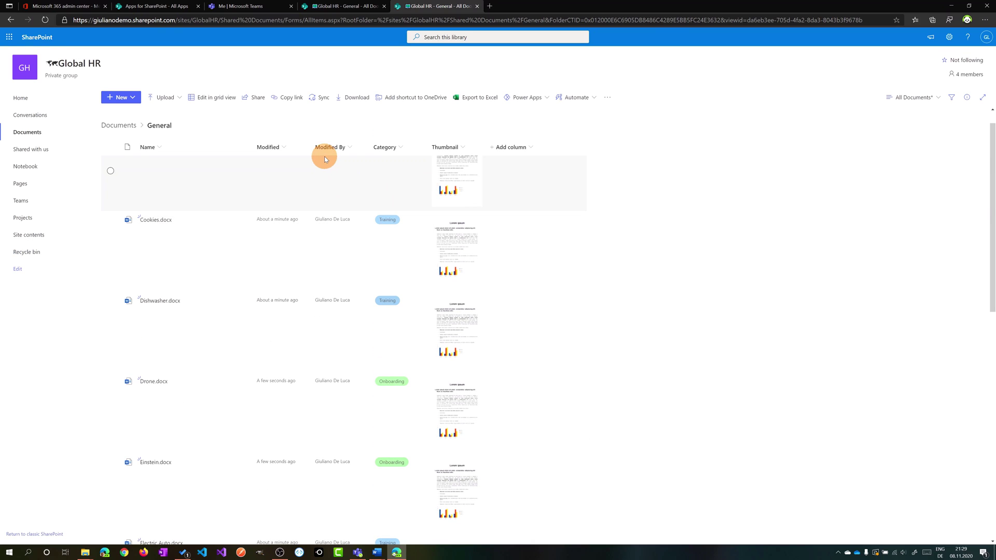
- Switch to Microsoft Teams, refresh the Global HR General channel's files and review their categories and thumbnails
click(357, 552)
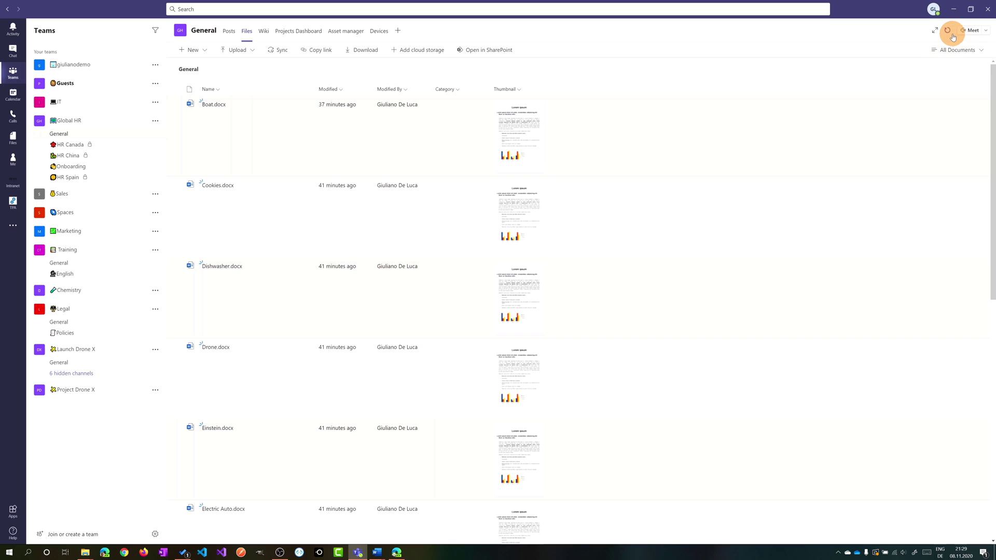
click(948, 31)
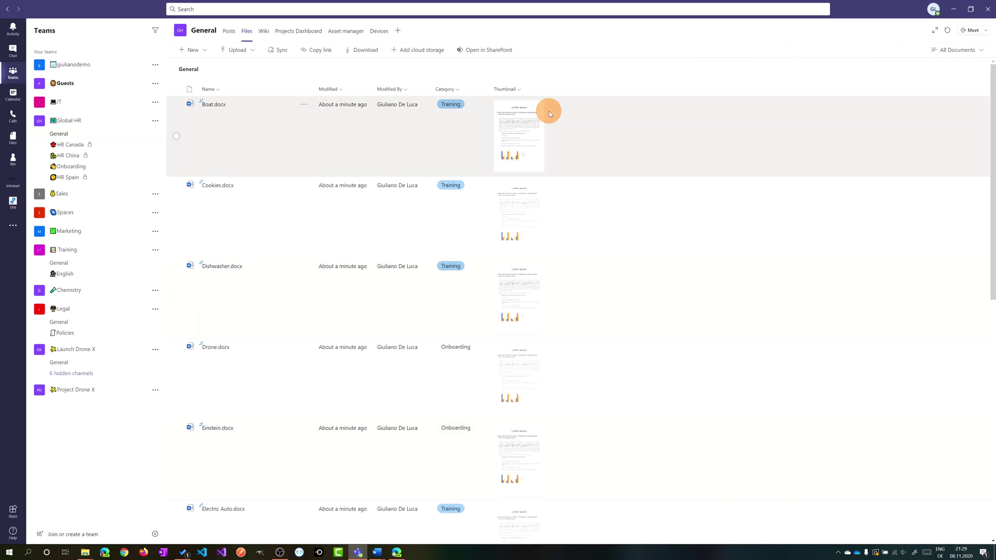
scroll(462, 177, down, 2)
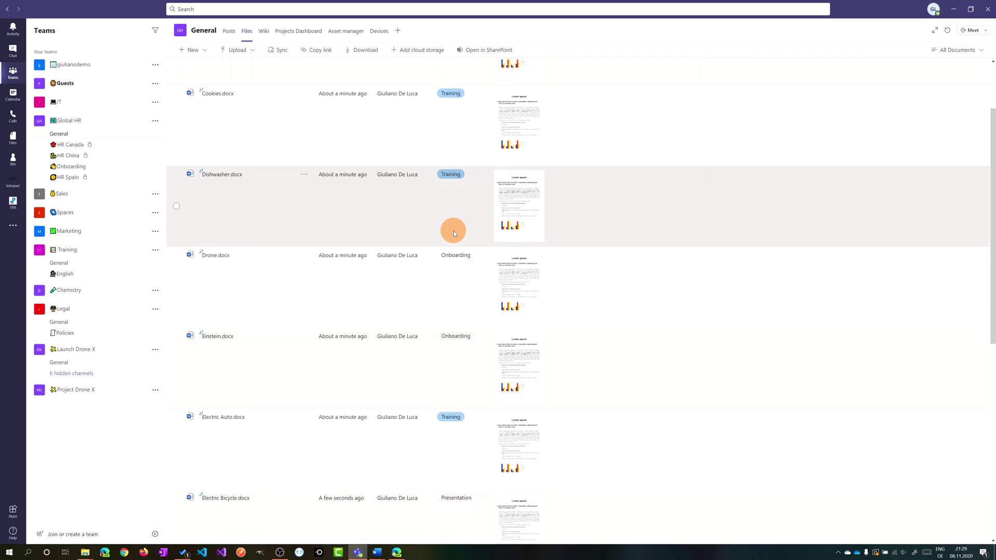
scroll(453, 232, down, 7)
scroll(463, 351, up, 10)
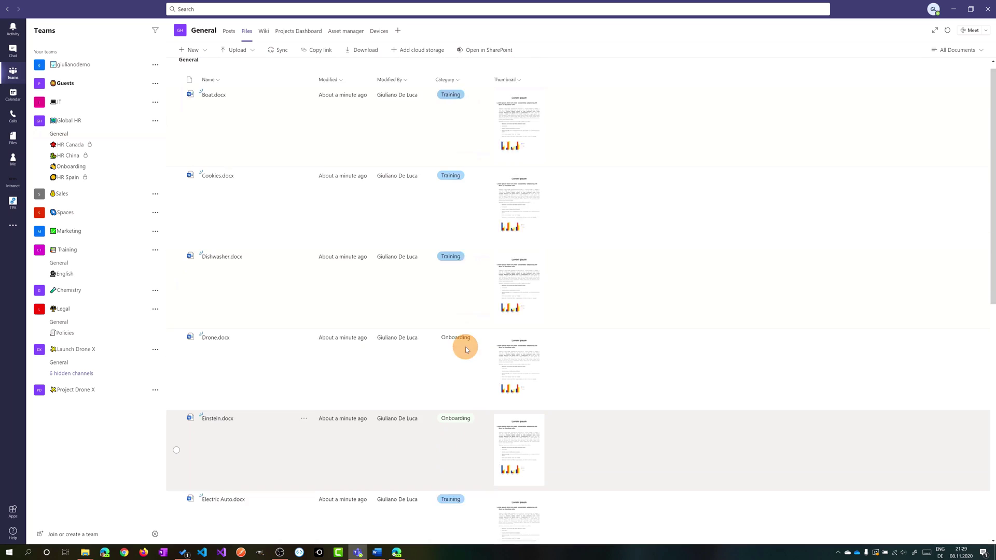
scroll(466, 346, up, 1)
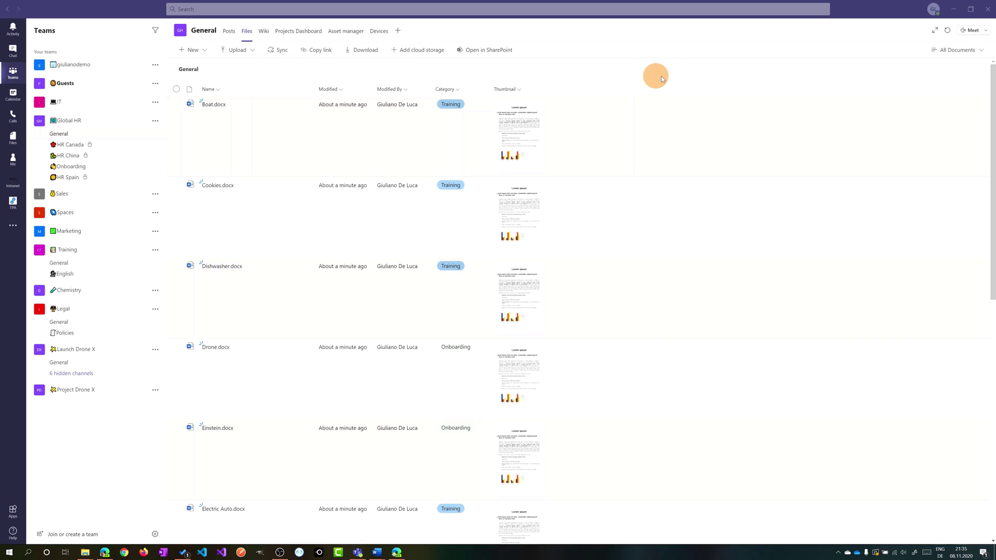
- Show the channel's files as Tiles and pin Title Lorem Ipsum.pptx to the top
click(968, 56)
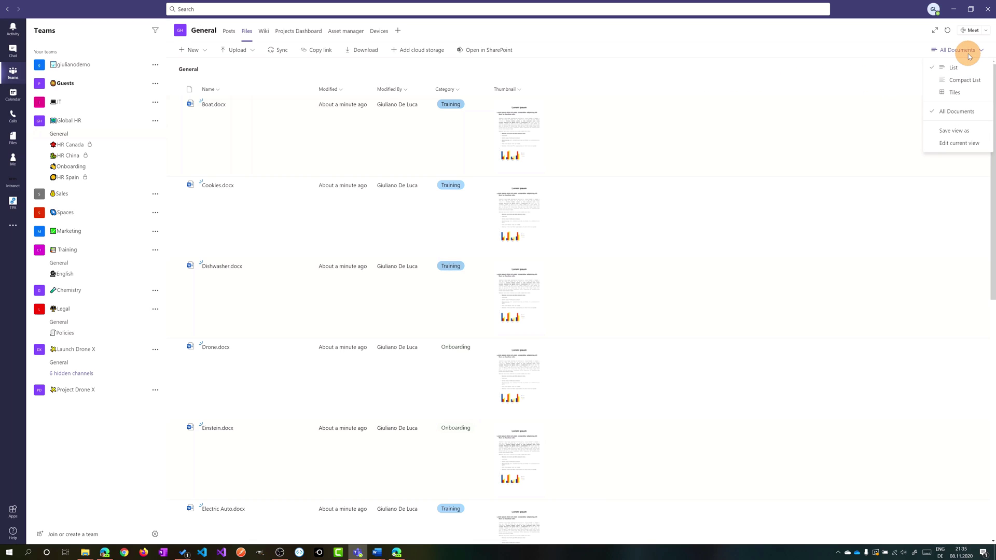
click(953, 93)
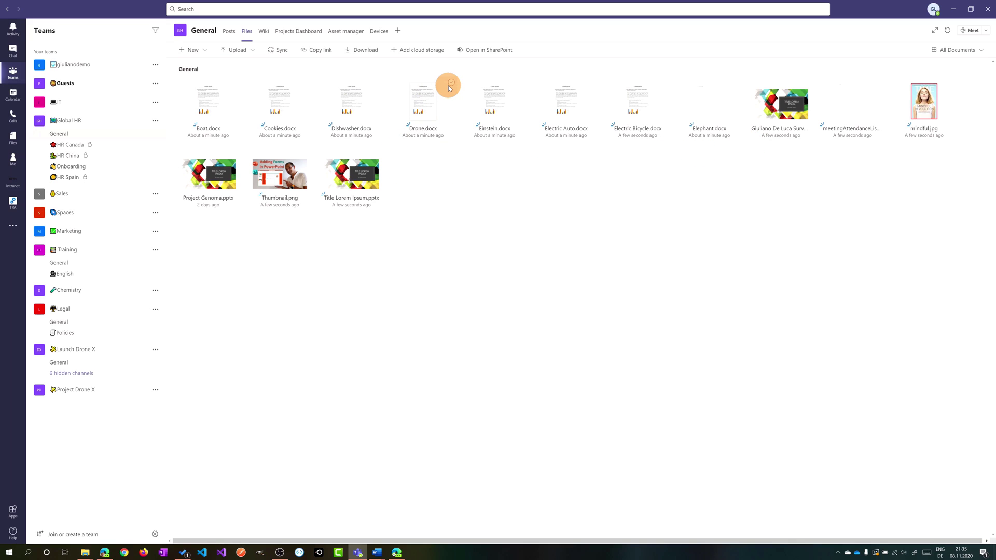
click(381, 153)
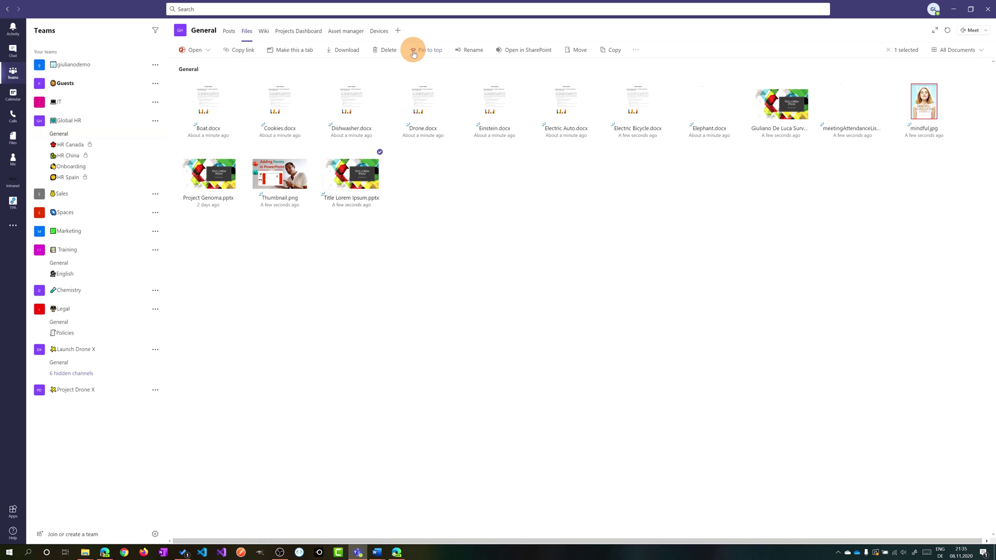
click(439, 50)
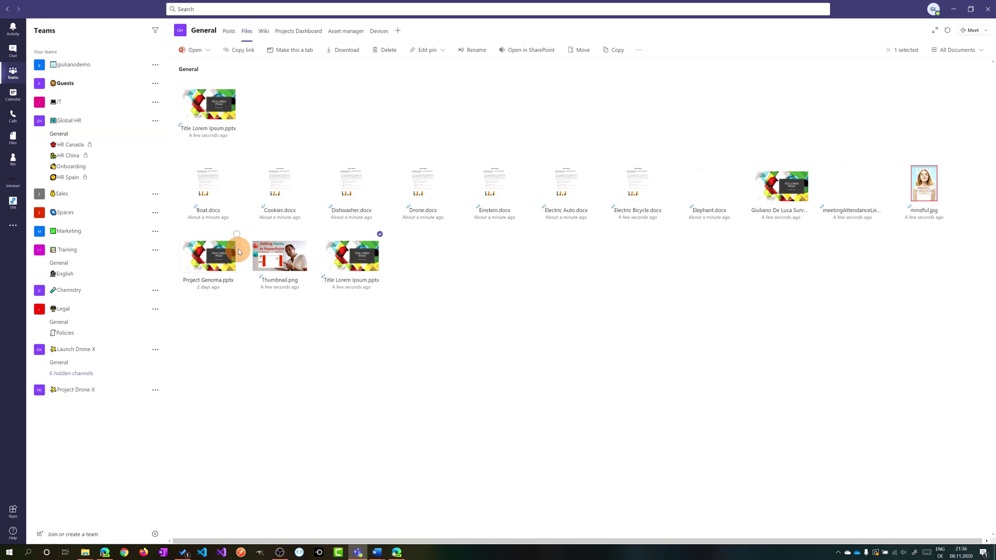
- Select only Project Genoma.pptx and pin it to the top of the channel's files
click(236, 235)
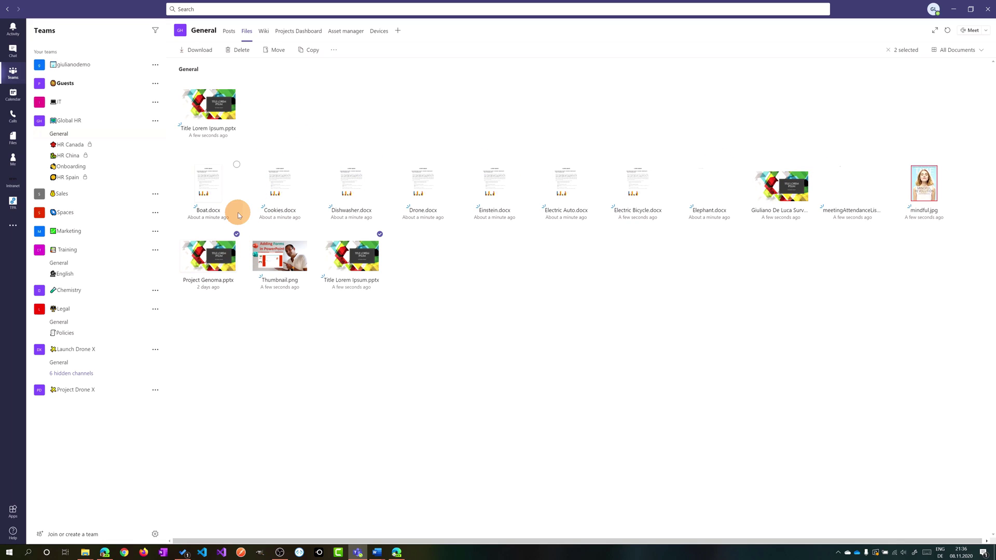
click(381, 235)
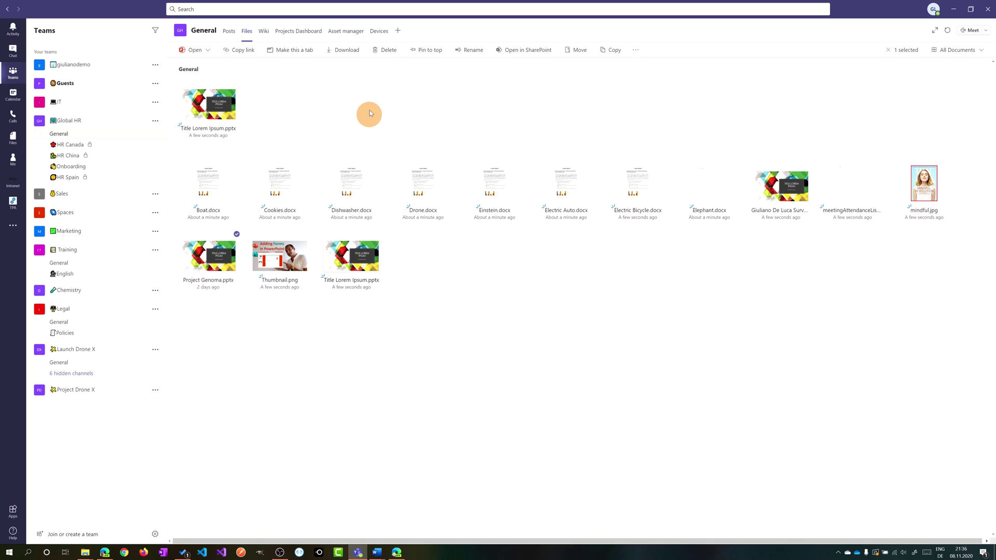
click(431, 49)
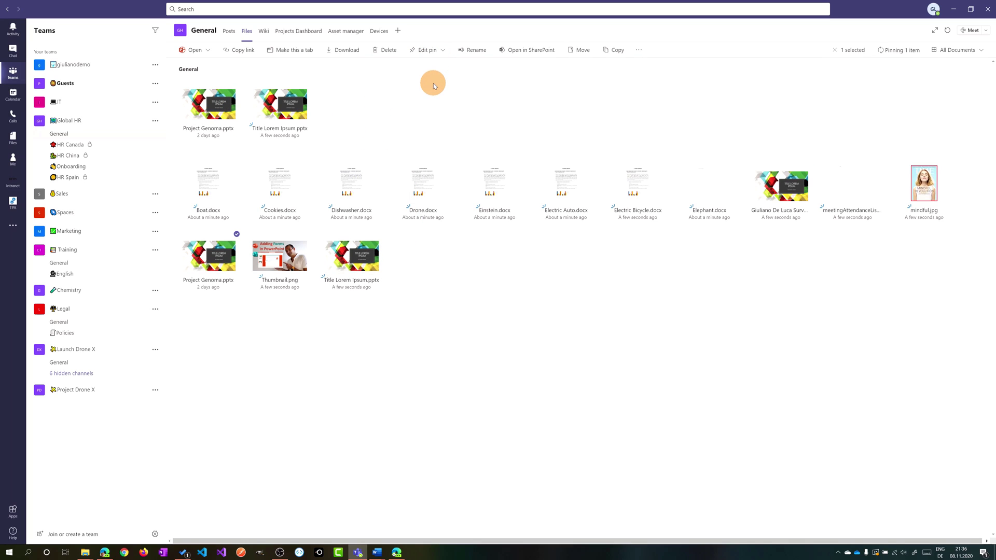
click(442, 51)
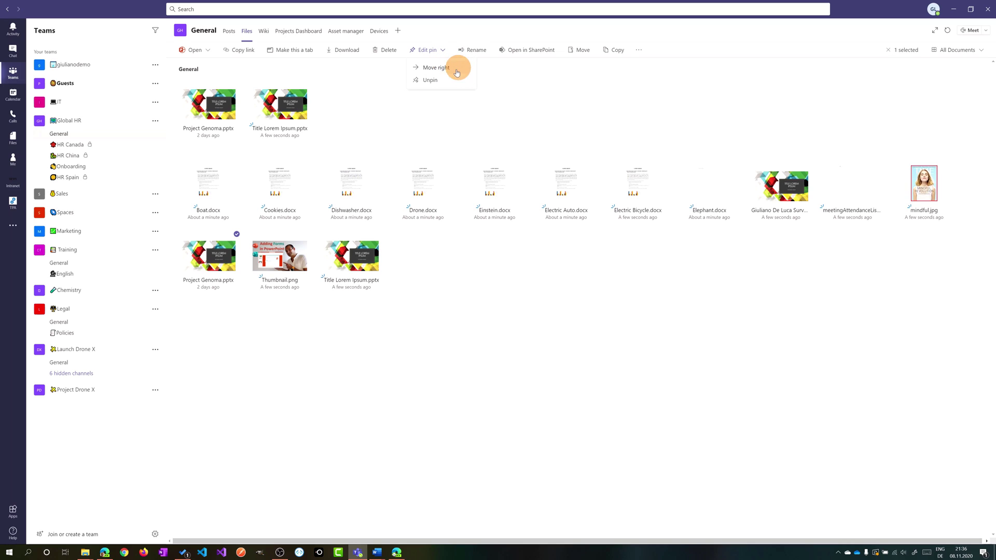
click(450, 80)
click(379, 122)
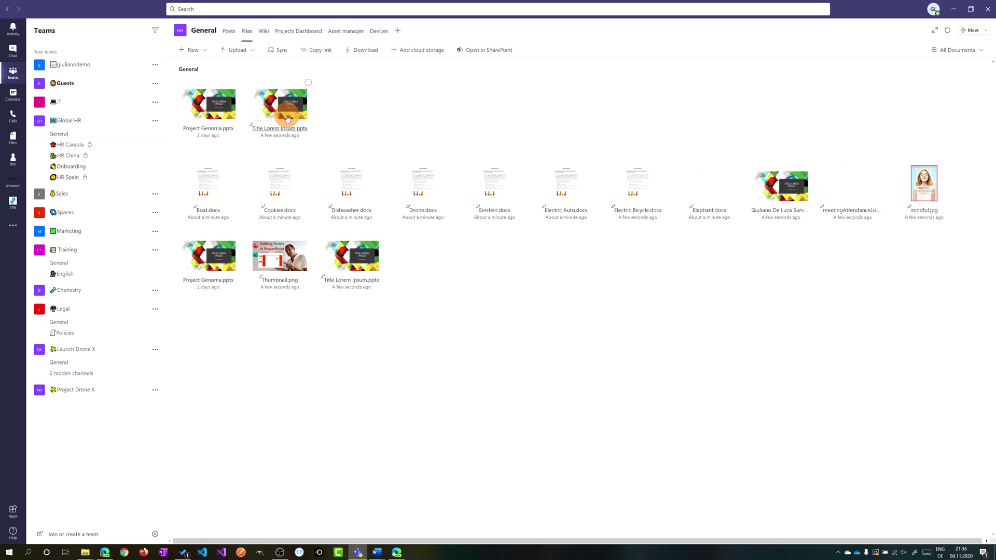
- Move the pinned Project Genoma.pptx one place to the right, behind Title Lorem Ipsum.pptx
click(236, 83)
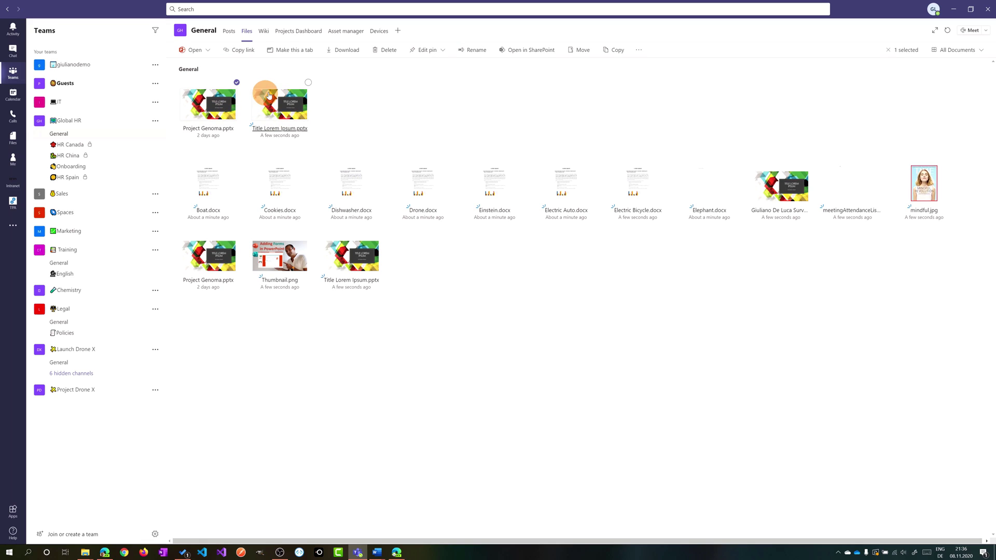
click(444, 50)
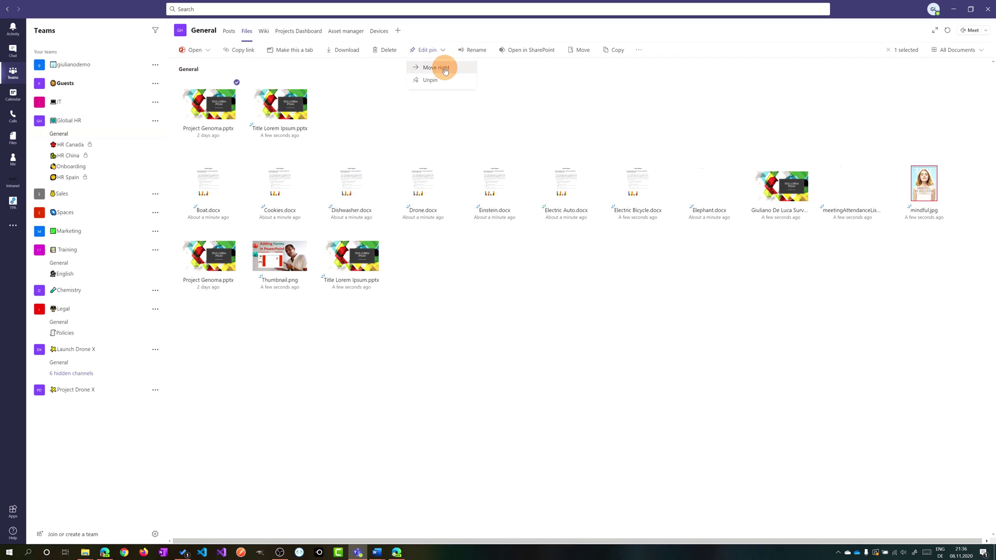
click(444, 67)
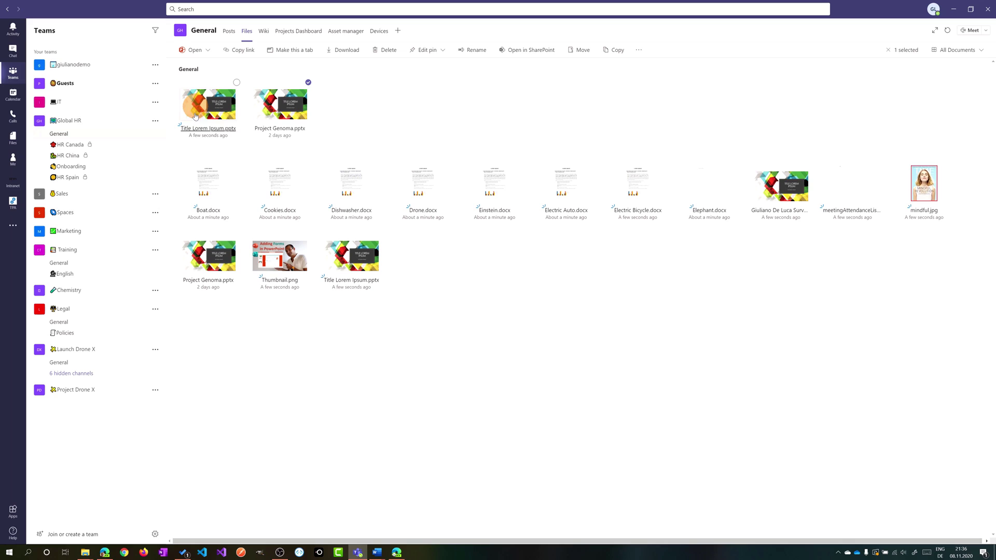
- Switch the channel's files back to the List layout and deselect the pinned Project Genoma.pptx
click(954, 57)
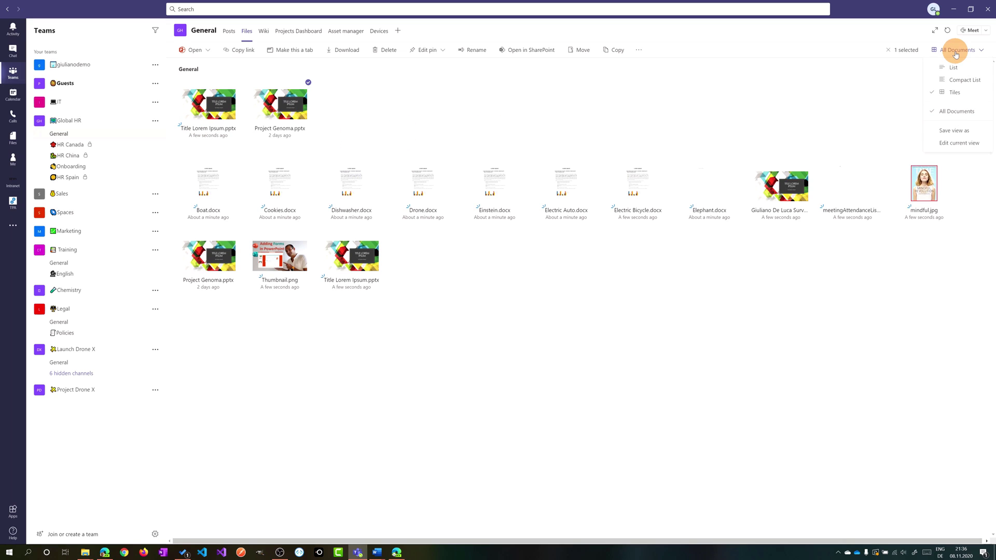
click(955, 69)
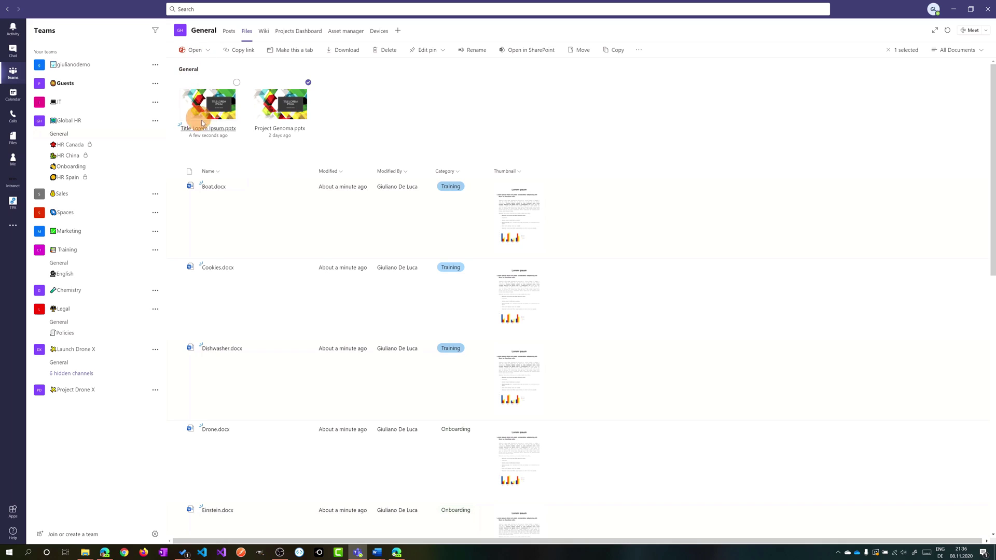
click(308, 83)
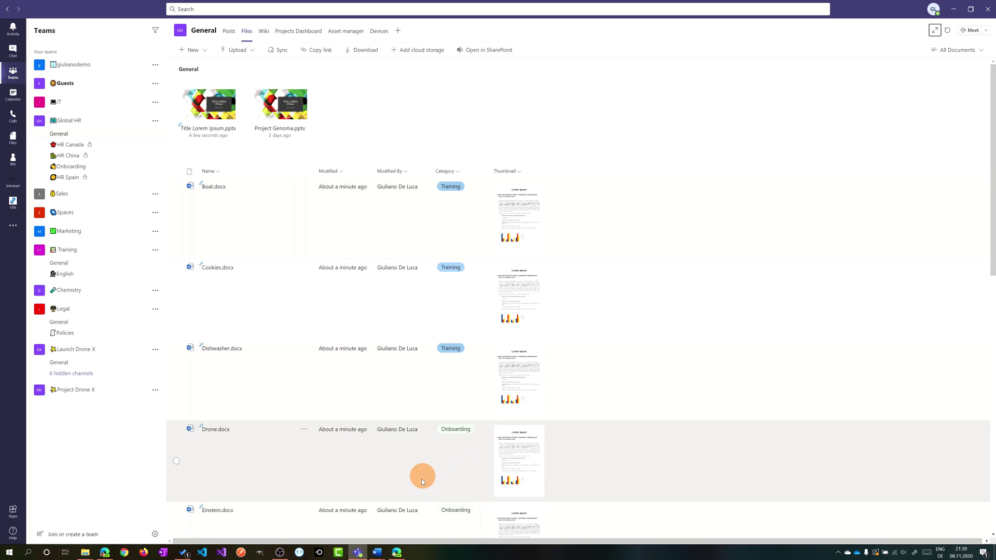
click(396, 552)
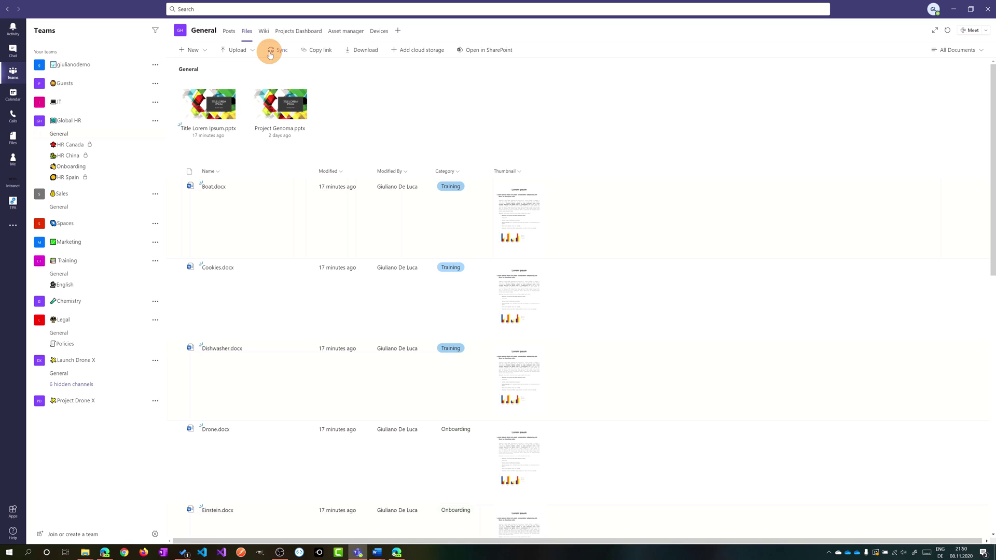
- Sync the General channel's files to the computer and open the synced Global HR - General folder in File Explorer
click(270, 52)
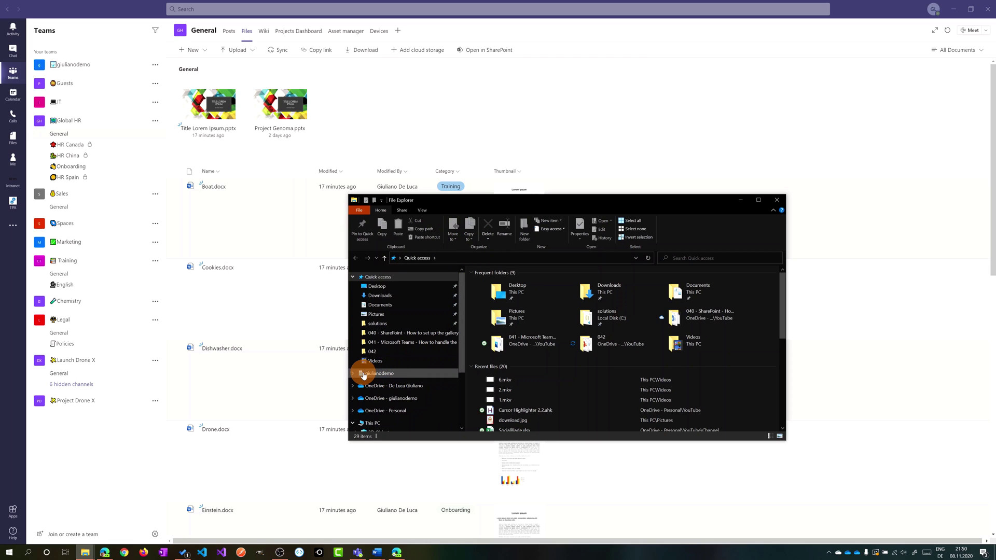
click(353, 374)
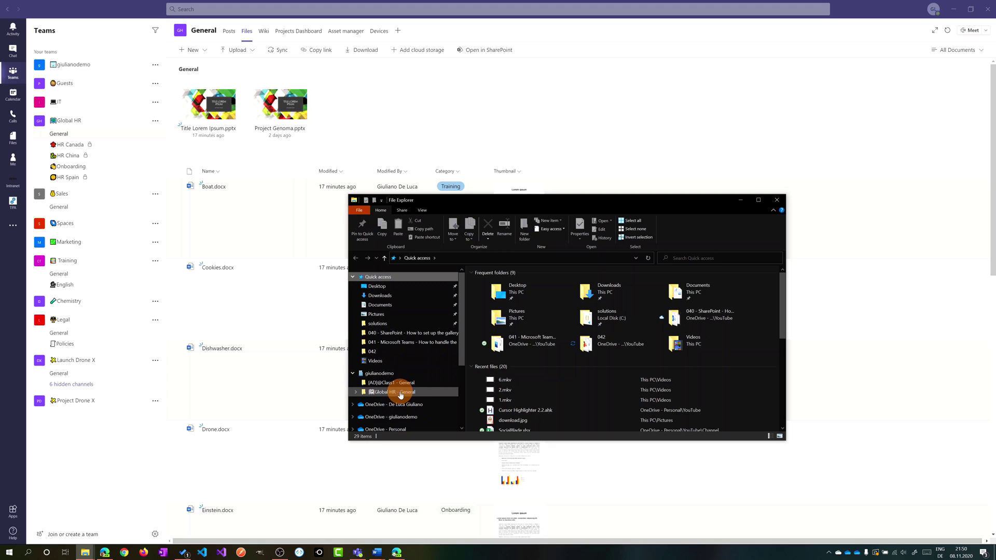
click(363, 393)
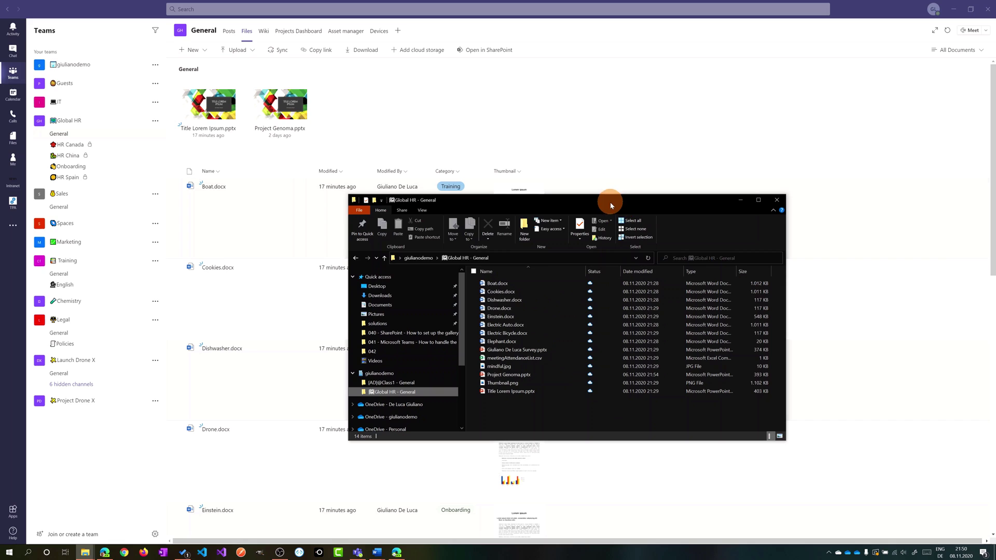
drag(611, 201, 559, 179)
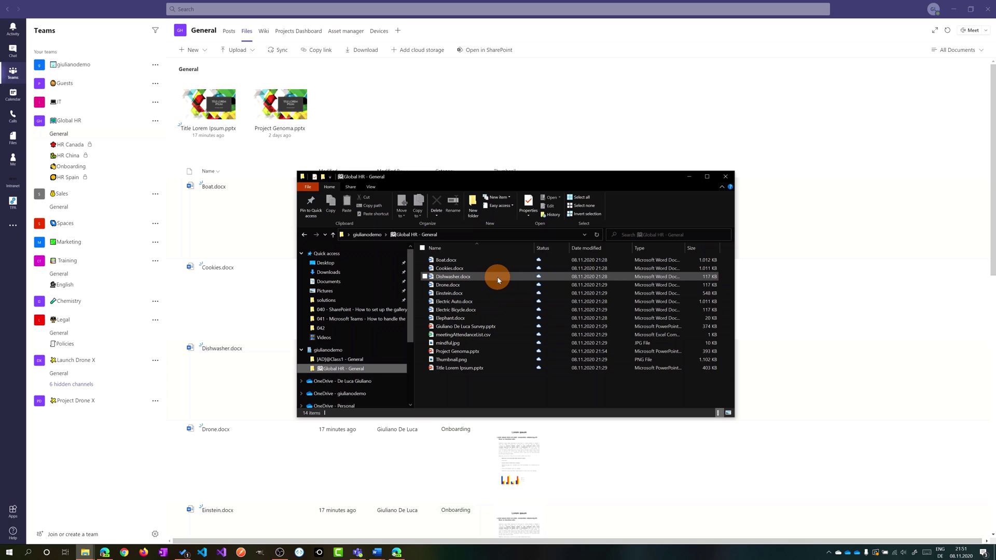
- Open Dishwasher.docx from the synced Global HR - General folder in Word, and return to the File Explorer window
mouse_move(496, 279)
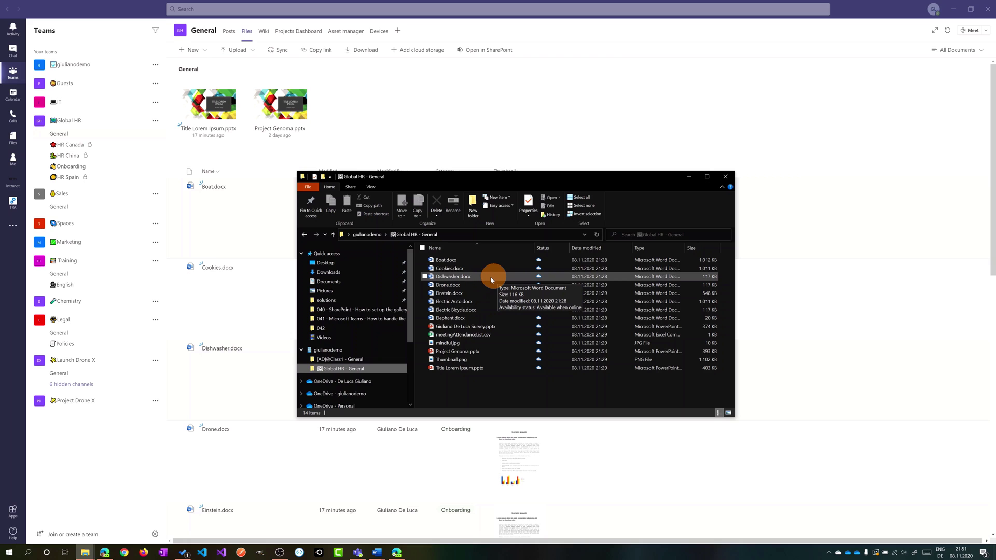
double_click(479, 279)
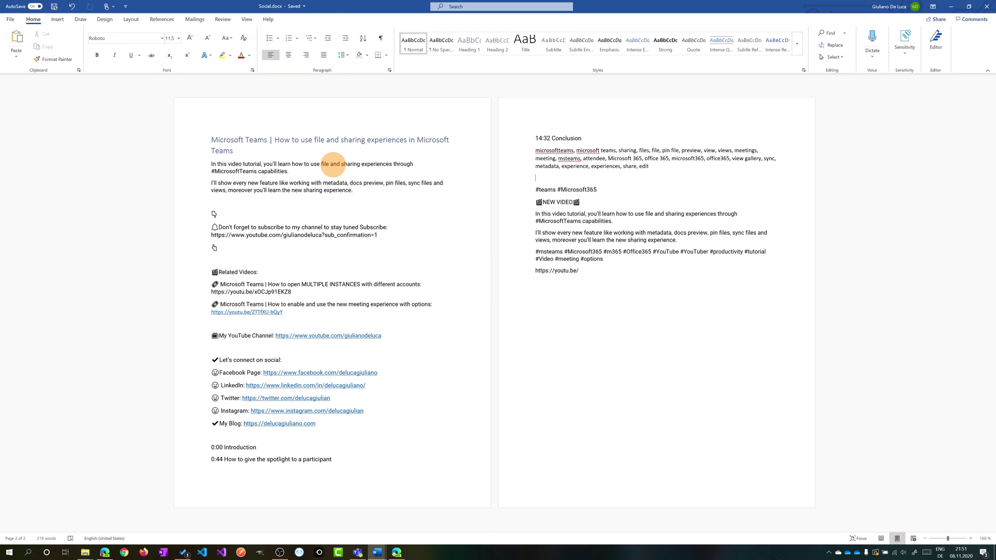
key(alt+Tab)
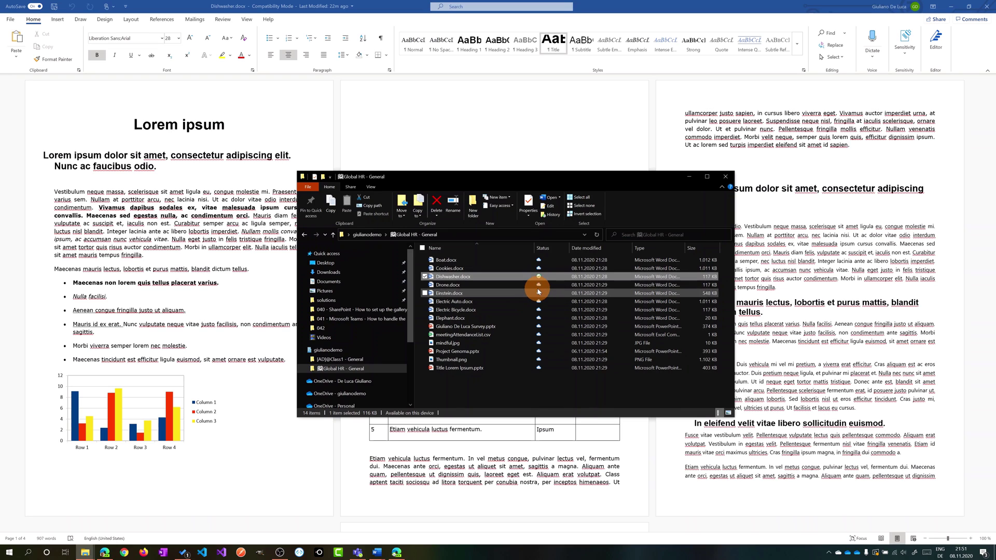
- Free up the local disk space used by Dishwasher.docx in the synced Global HR - General folder
mouse_move(508, 280)
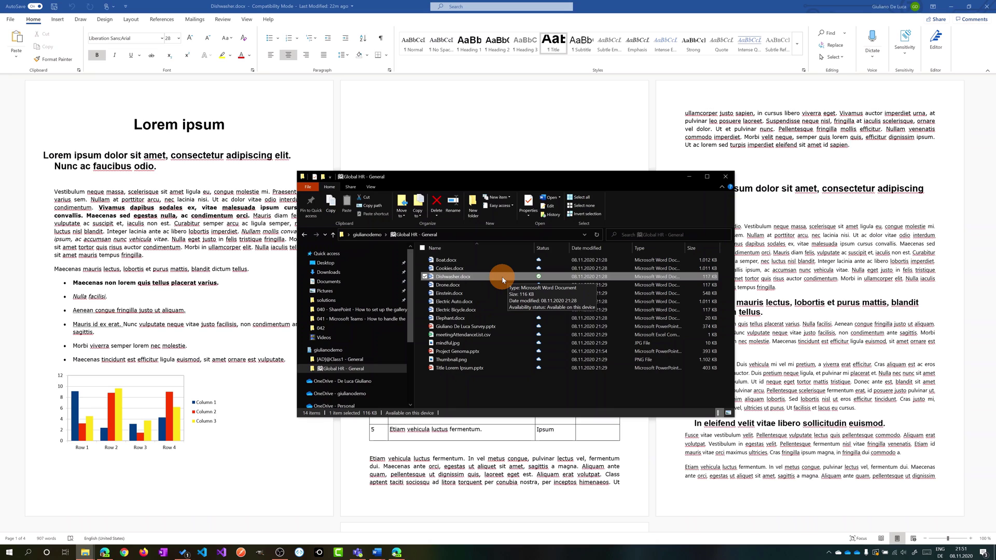
right_click(502, 279)
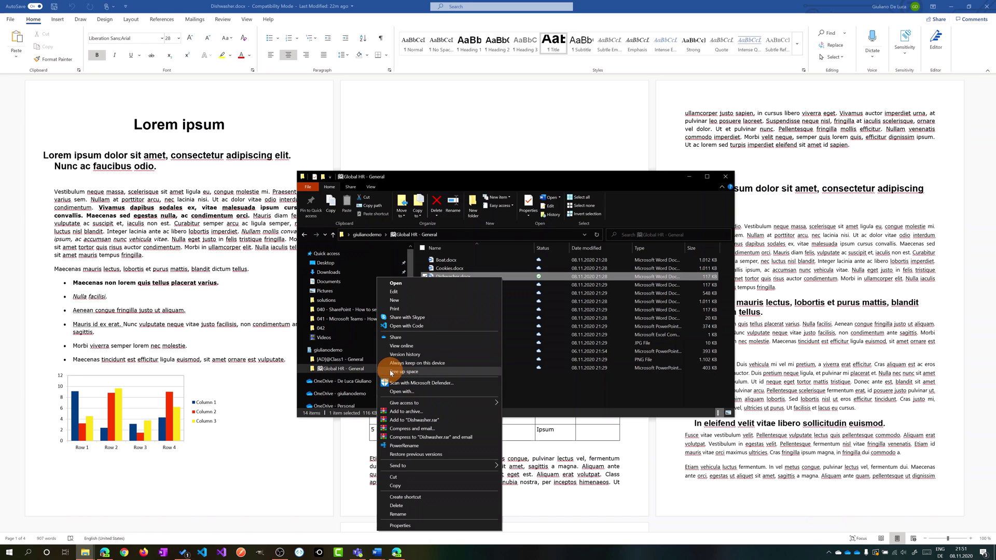
click(421, 372)
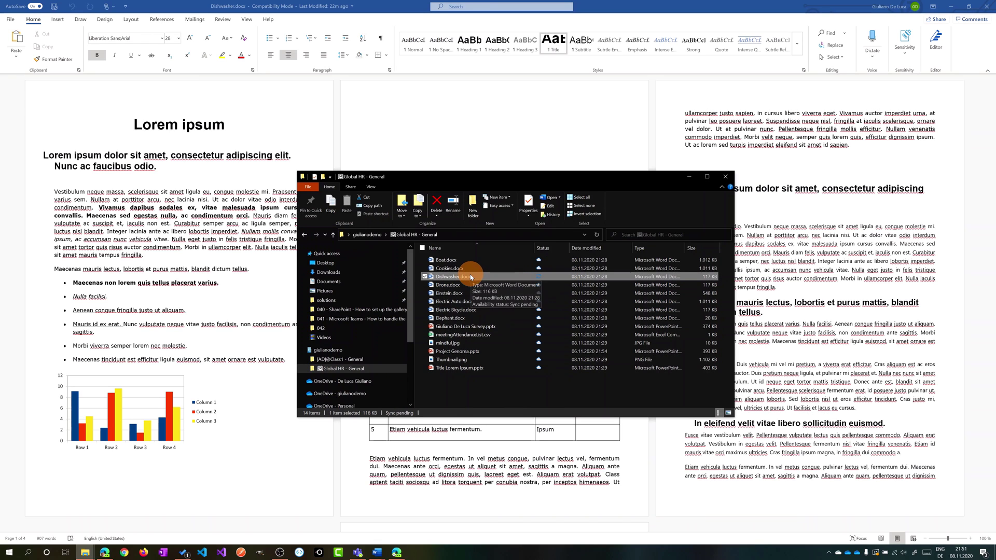
click(495, 285)
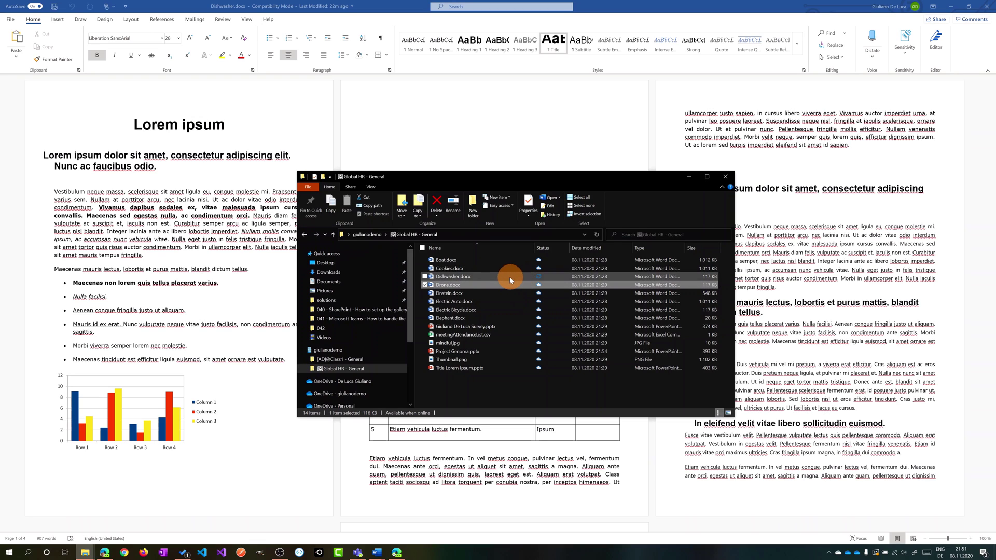
mouse_move(502, 290)
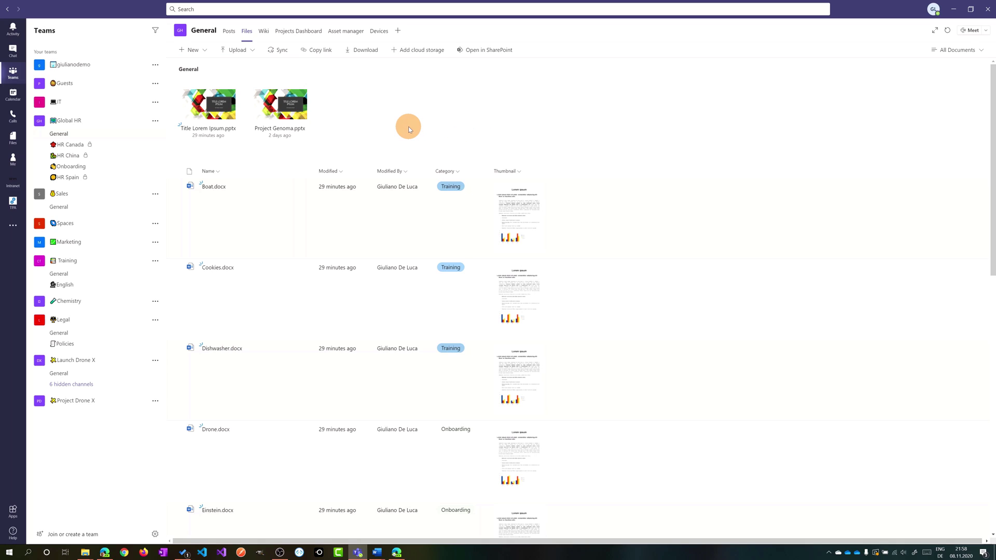
- In Teams, start a new conversation in the Global HR General channel and attach a link to the recent file Xenoma.docx
click(229, 32)
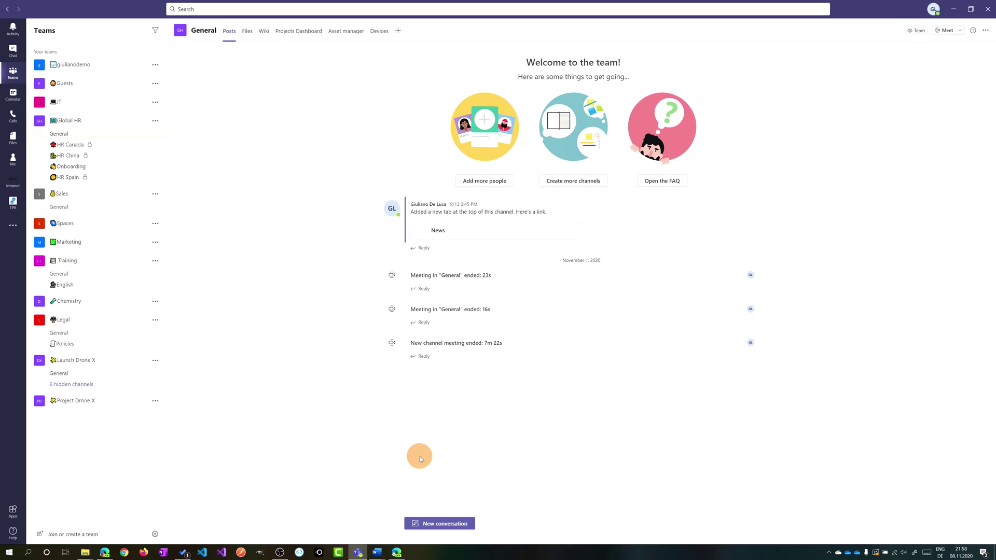
click(444, 523)
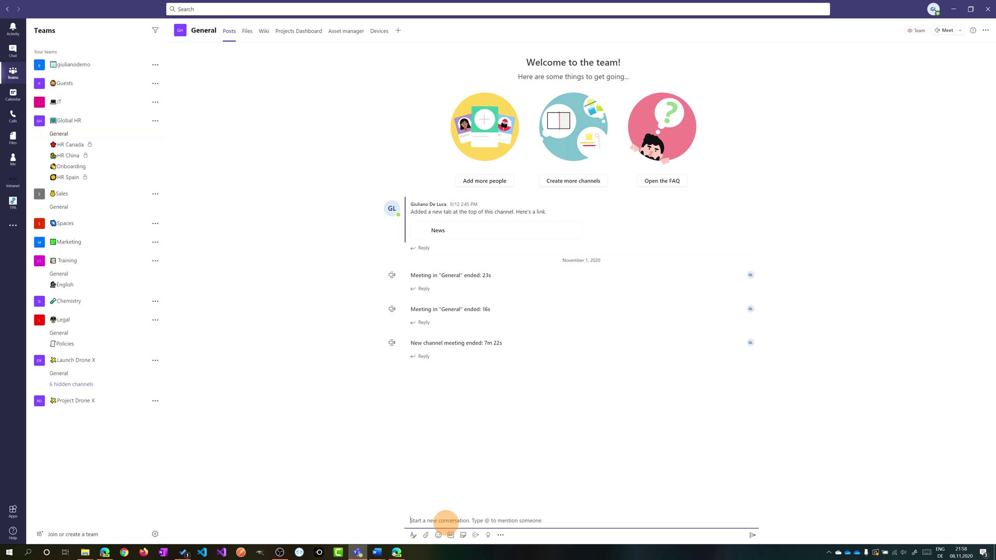
click(425, 535)
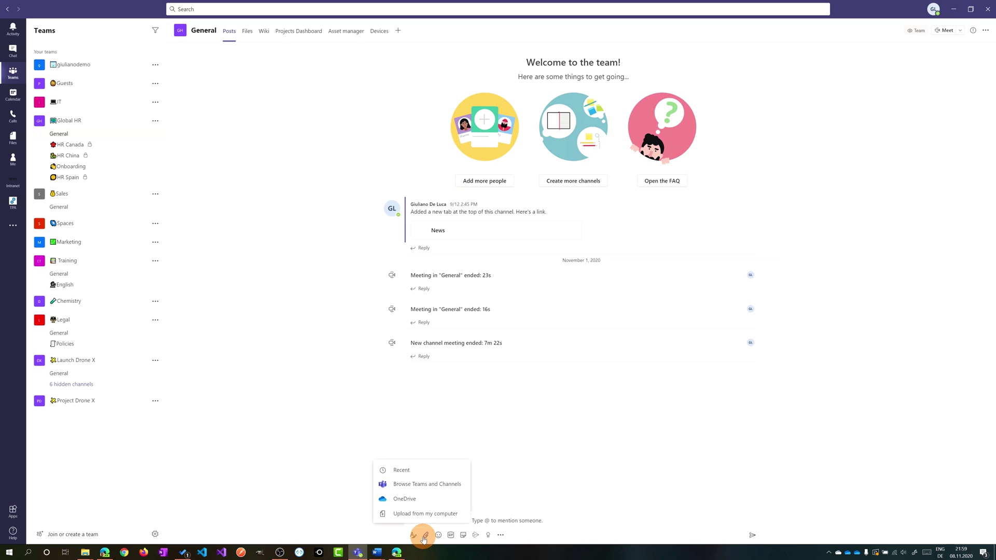
click(415, 474)
click(376, 422)
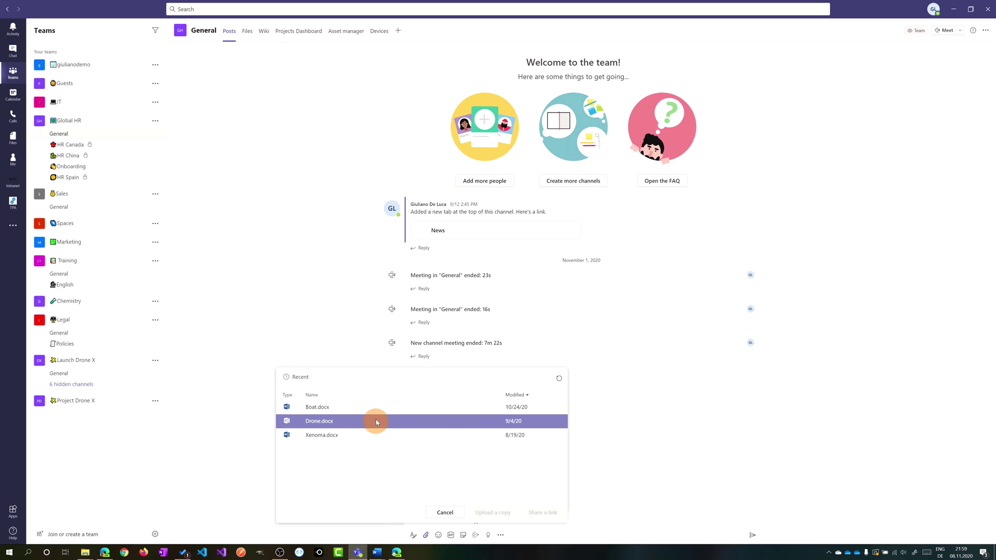
click(332, 439)
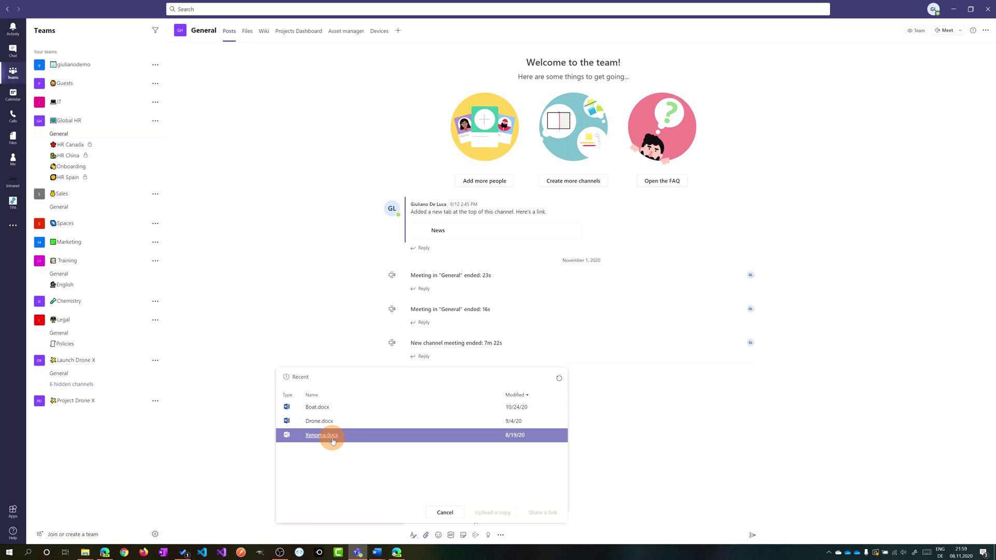
click(542, 469)
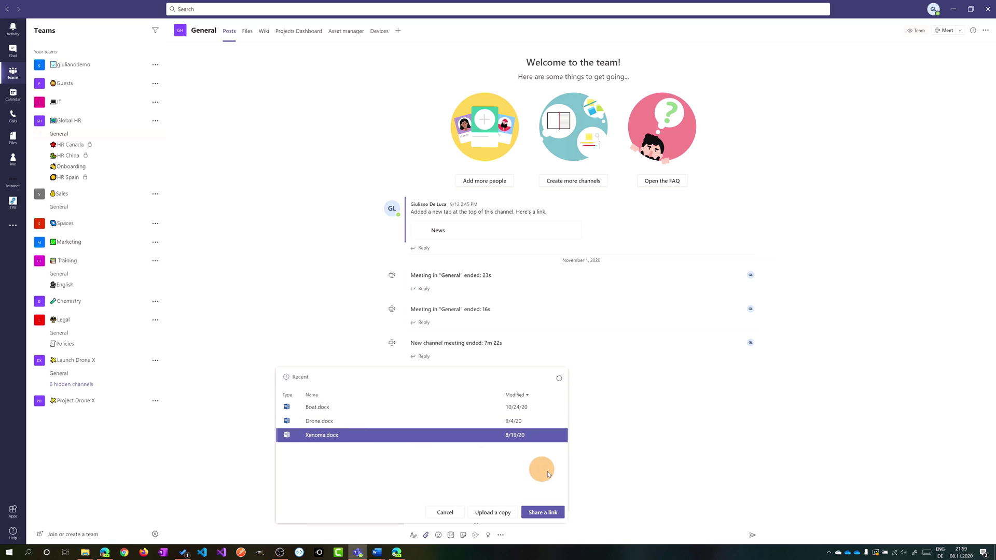
click(541, 516)
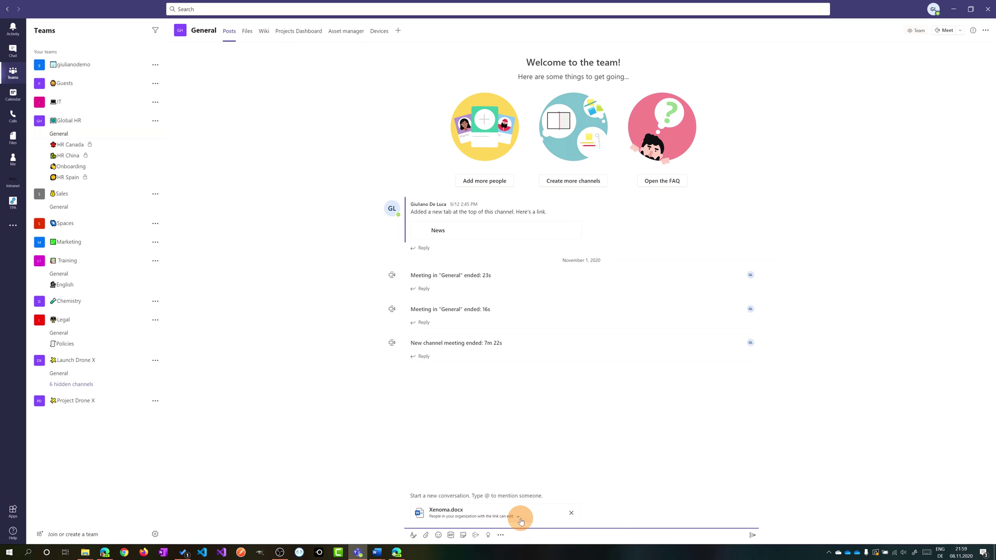
- Restrict the Xenoma.docx link to Only Global HR with editing disallowed and download blocked, and send the post
click(518, 516)
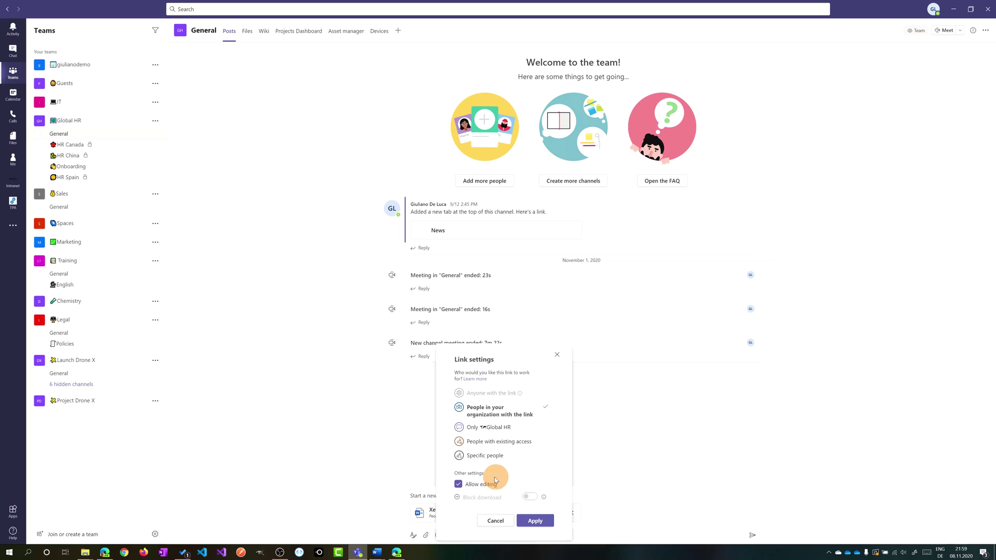
click(458, 485)
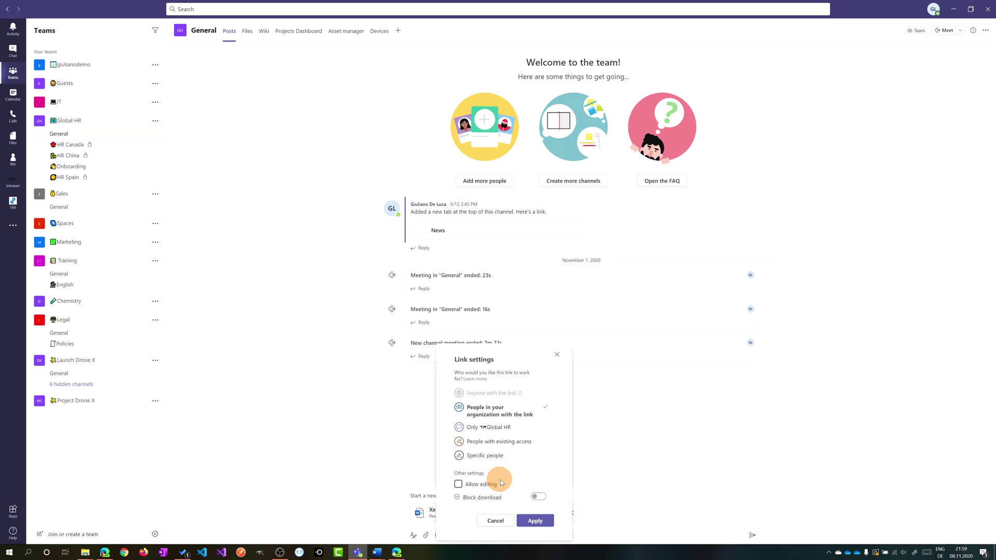
click(537, 496)
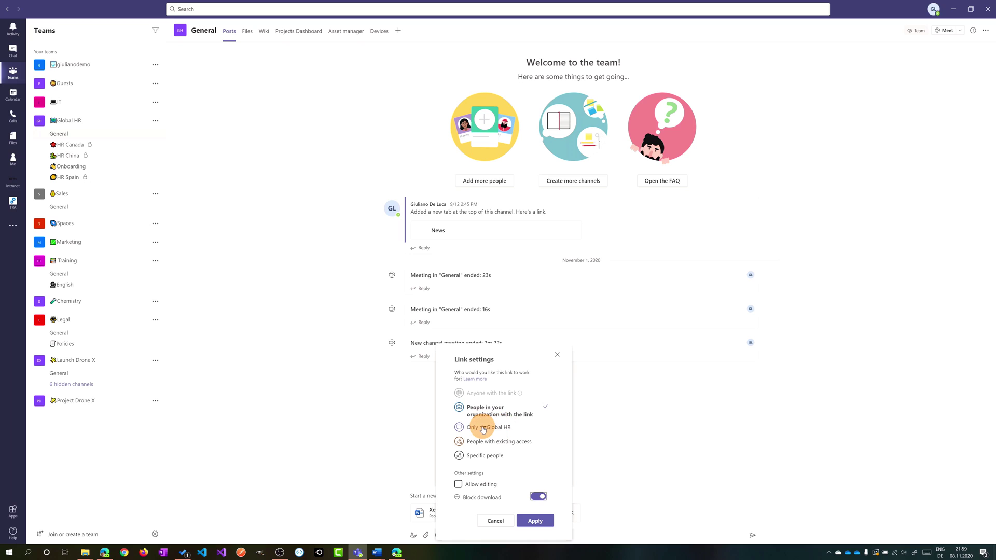
click(479, 429)
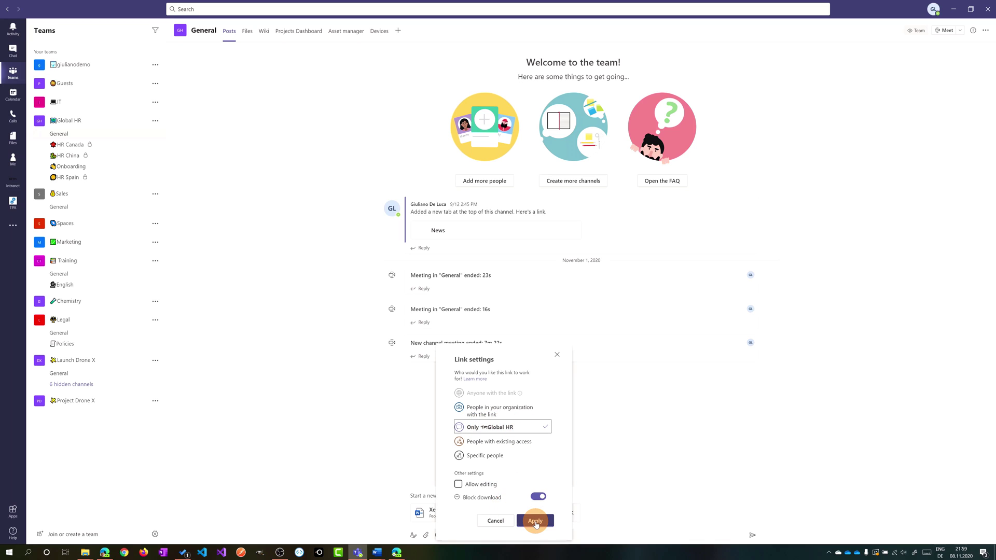
click(535, 520)
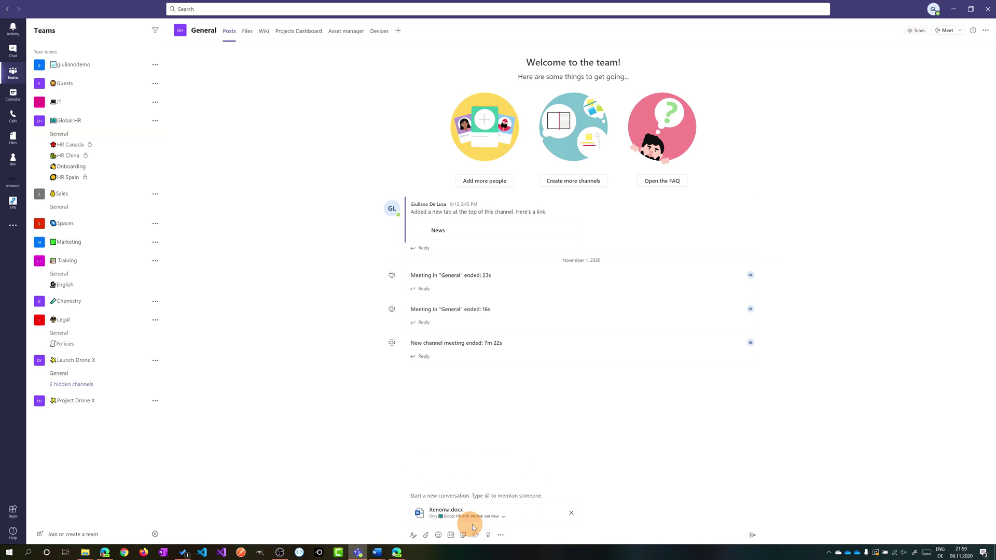
click(753, 535)
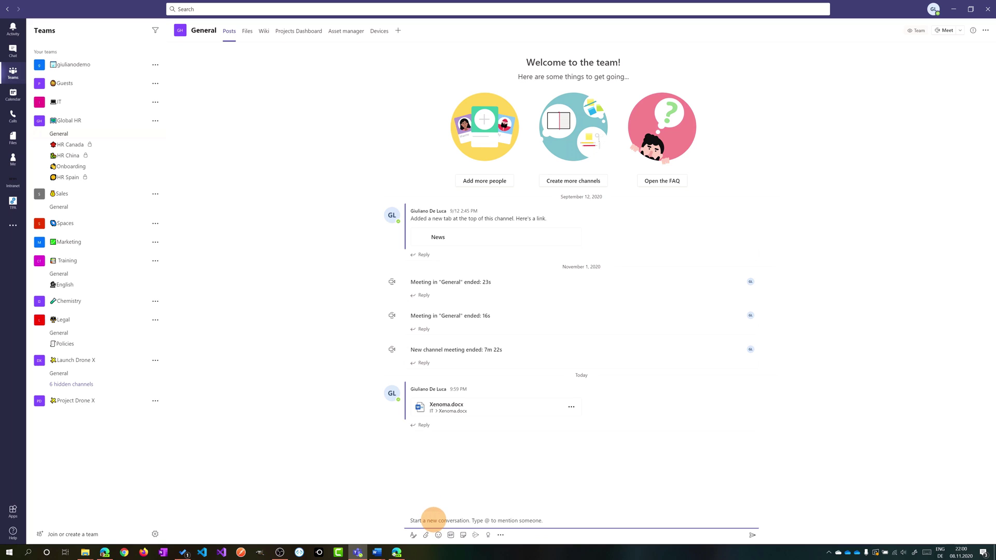
- Attach a link to the OneDrive presentation "Don't get lost in the jungle of guests on Office 365" and limit it to Only Global HR
click(426, 535)
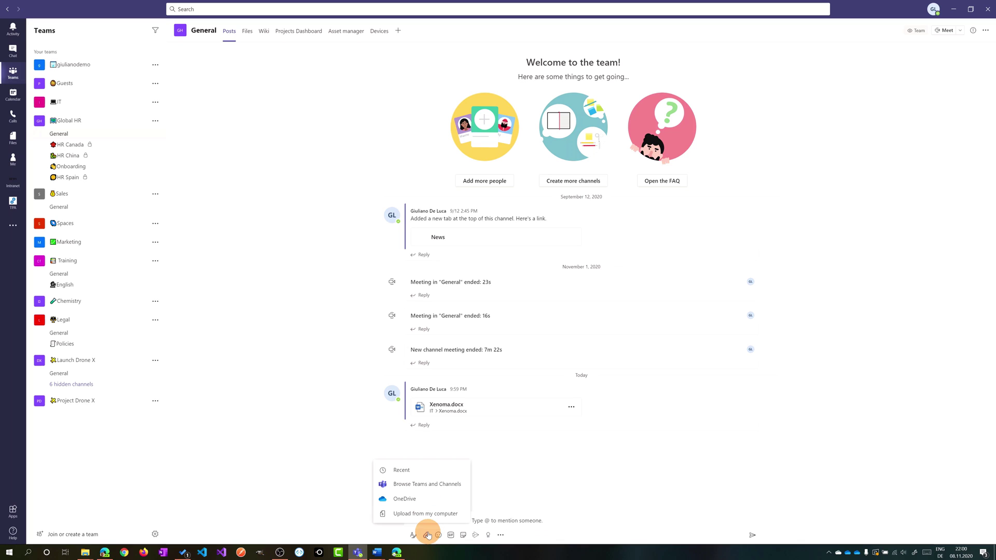
click(409, 500)
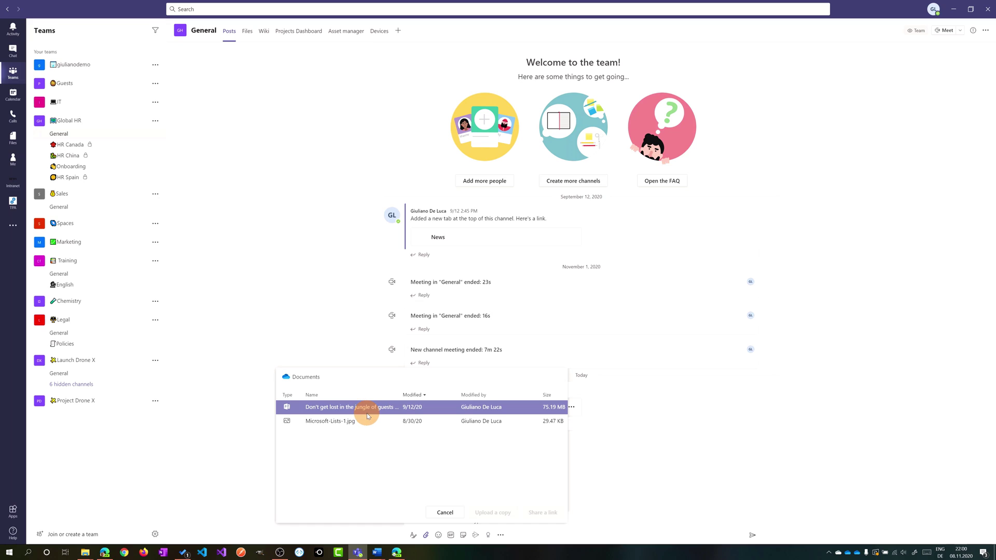
click(332, 418)
click(296, 410)
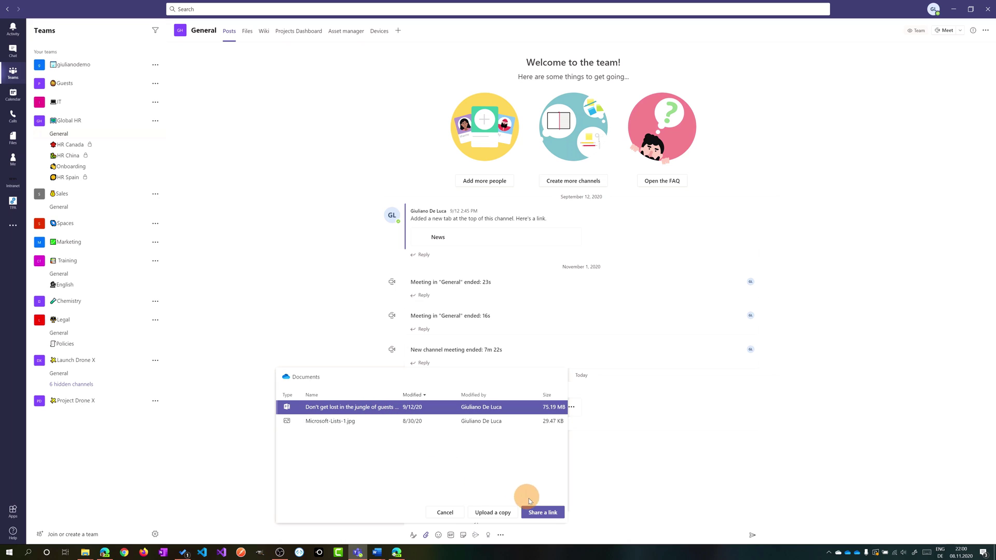
click(543, 512)
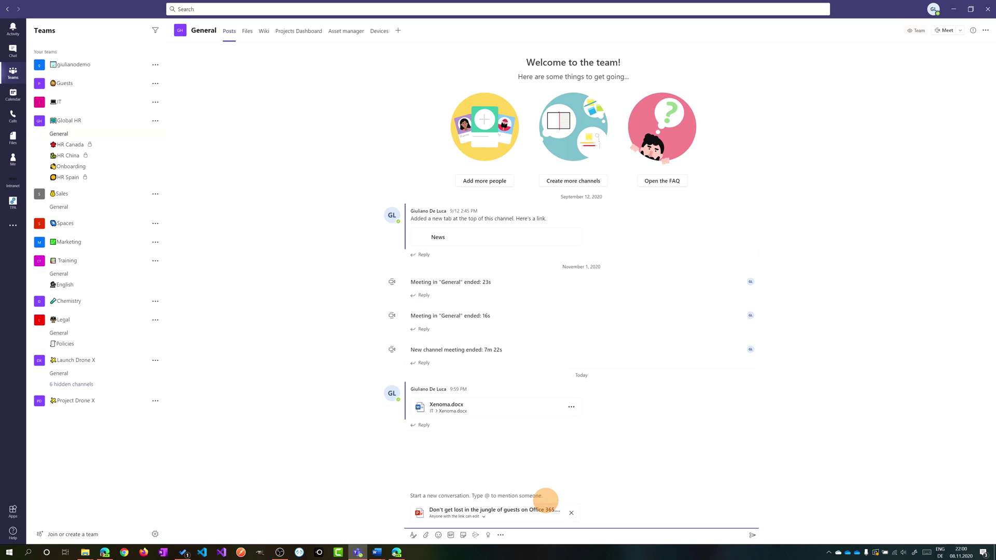
click(487, 518)
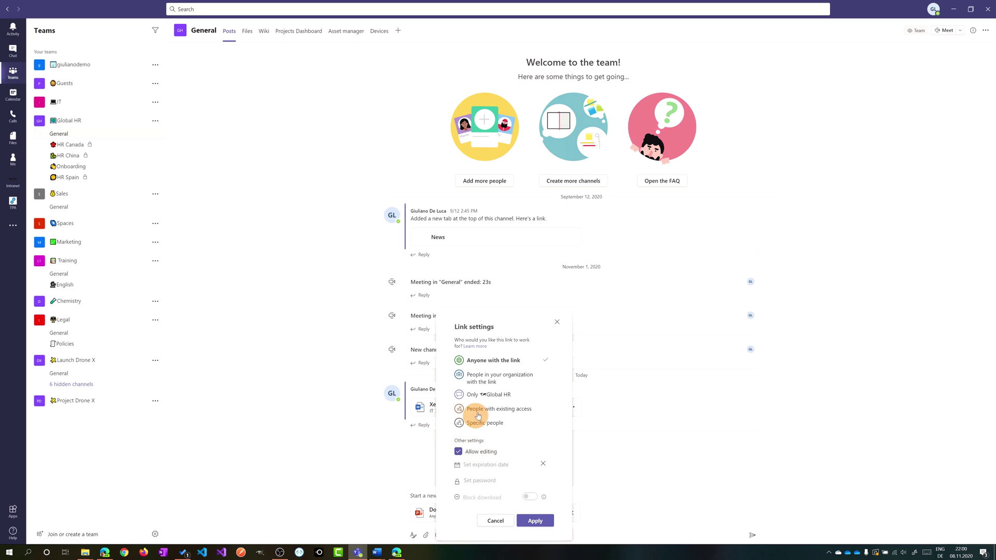
click(473, 395)
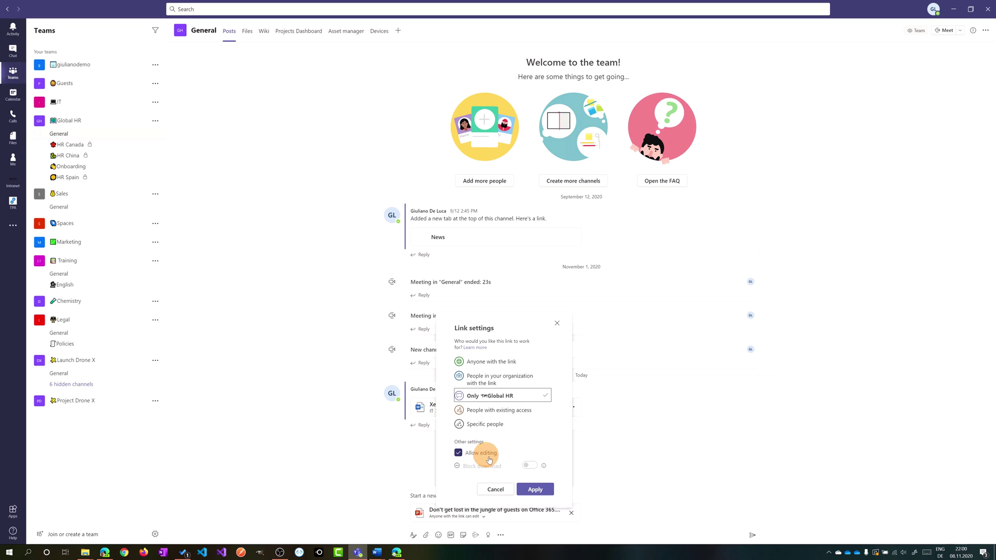
click(531, 490)
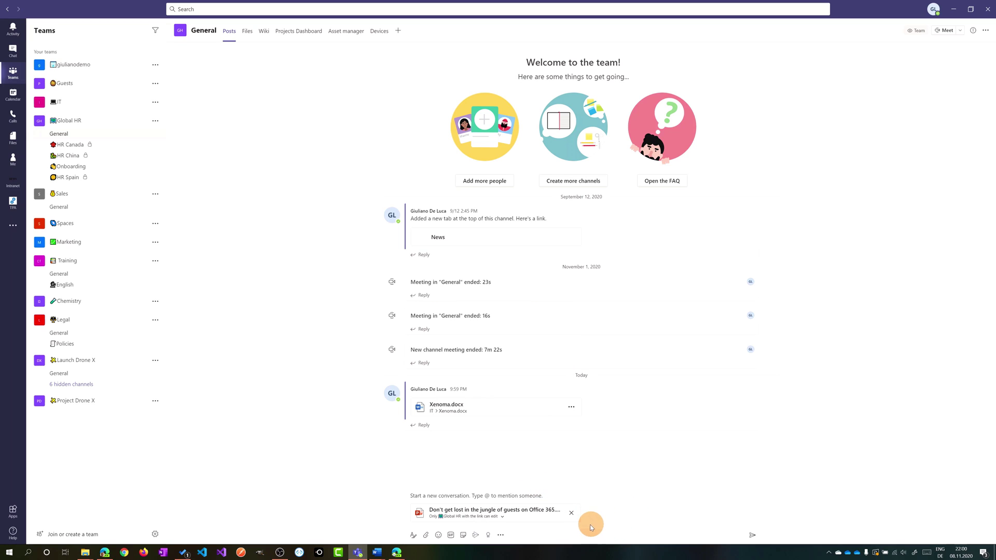
- Add the message "Check this presetation" to the attached presentation and send the post to the channel
click(435, 502)
text(Ch)
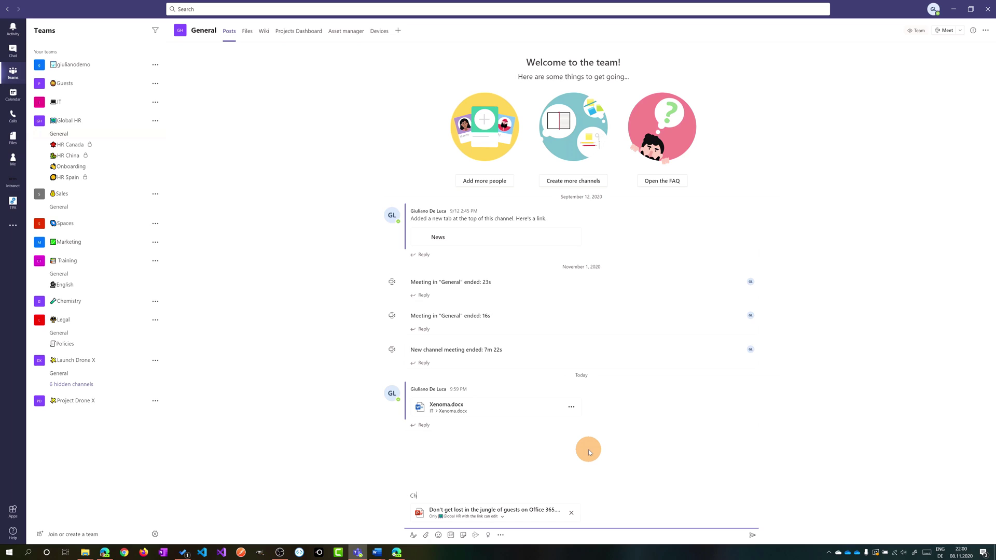
text(eck this presetation)
click(752, 535)
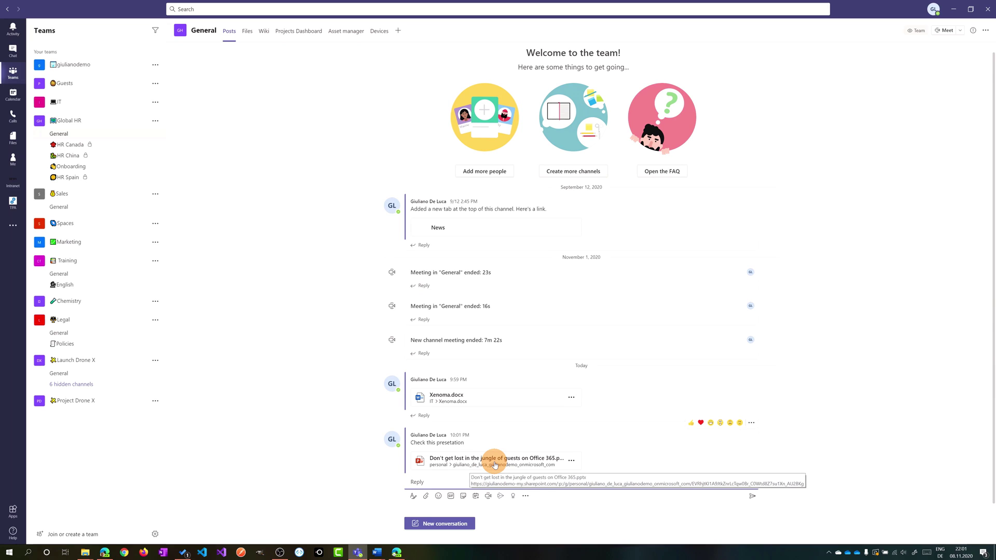
- Start another conversation and attach a link to outline_icon.png from the IT team's General channel
click(422, 524)
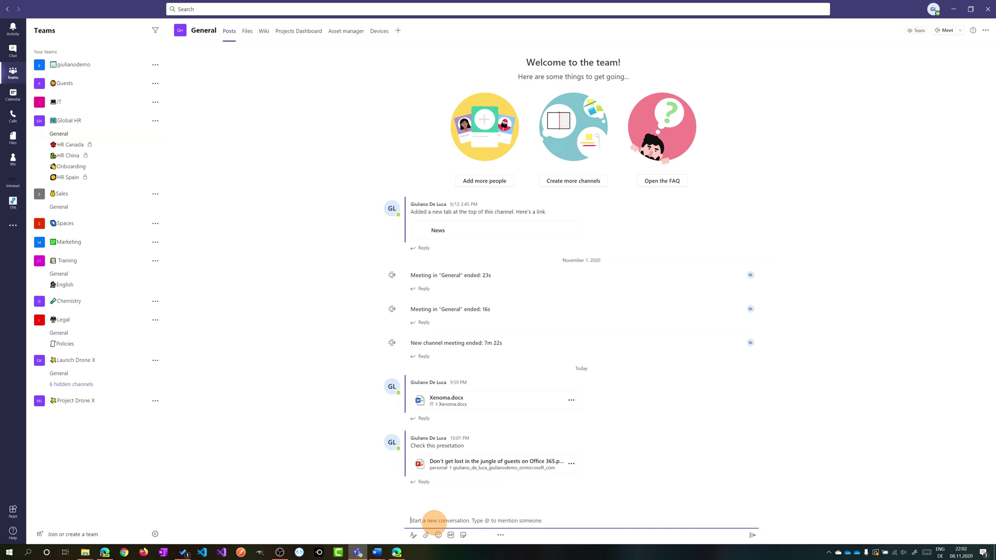
click(425, 536)
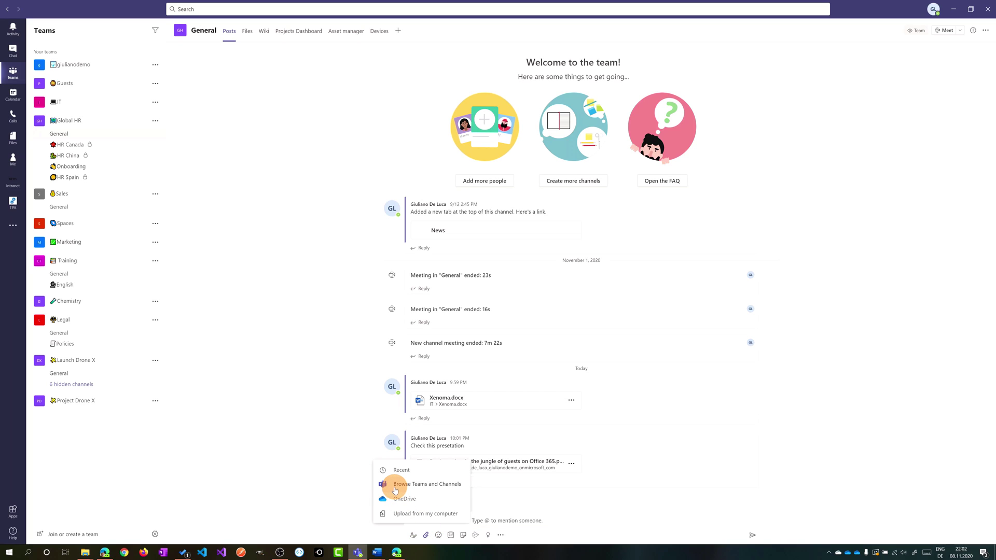
click(395, 490)
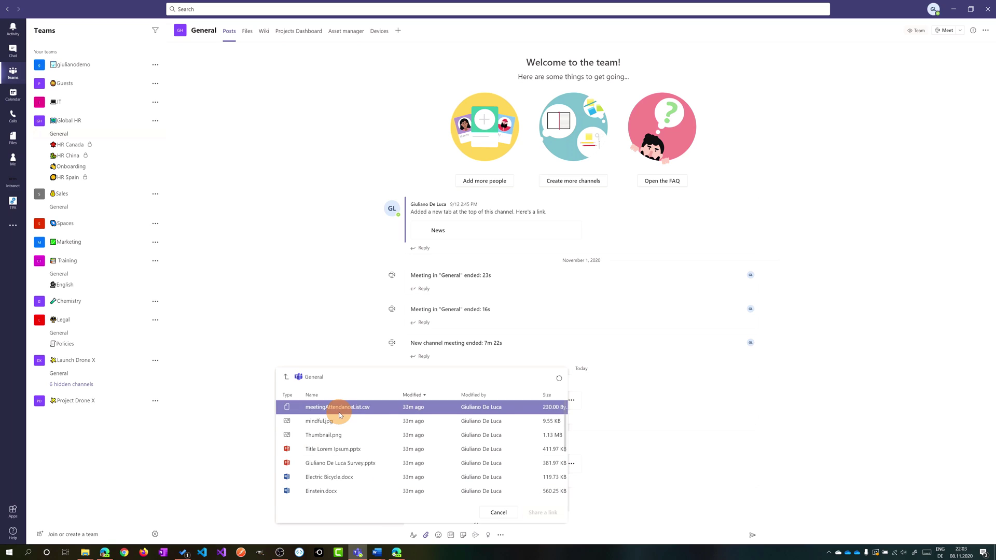
click(285, 378)
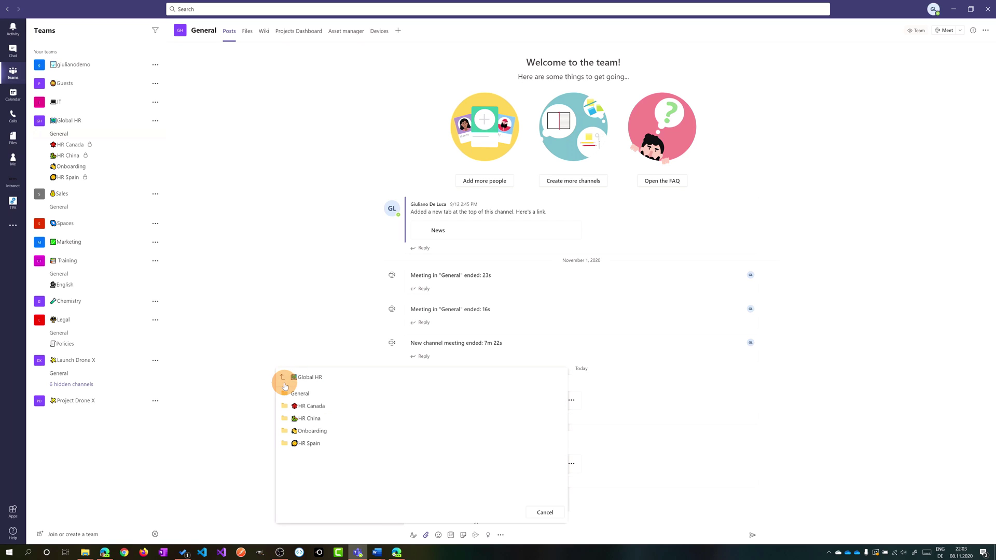
click(282, 378)
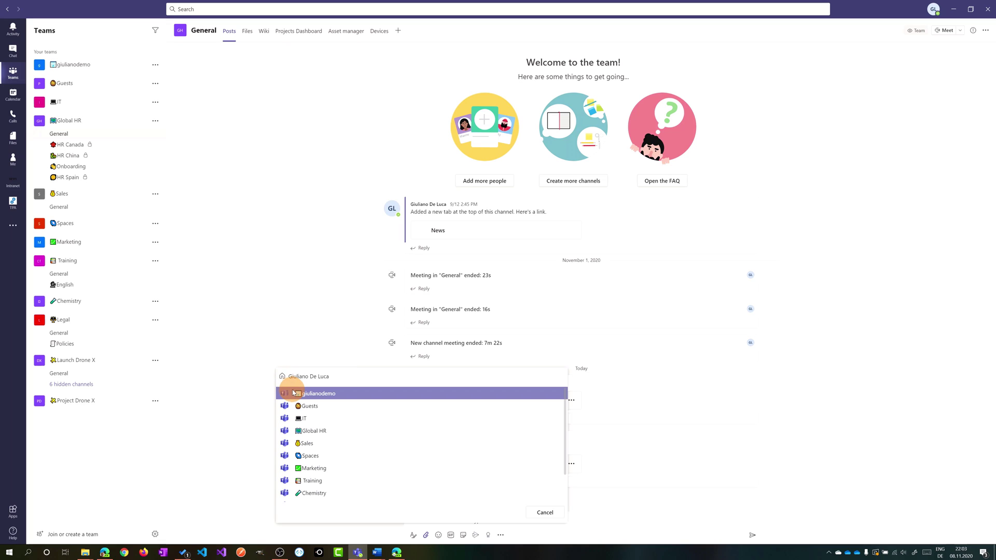
click(302, 419)
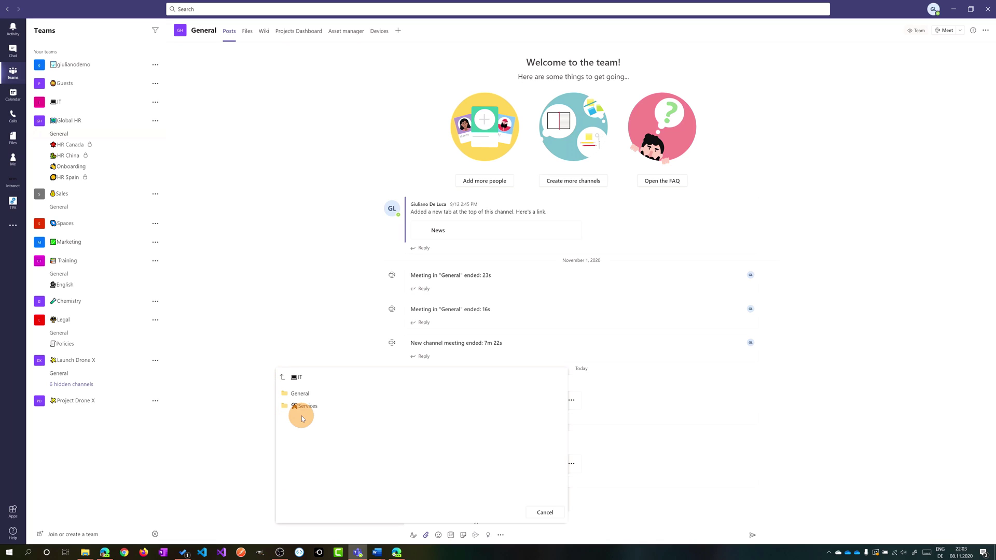
click(299, 393)
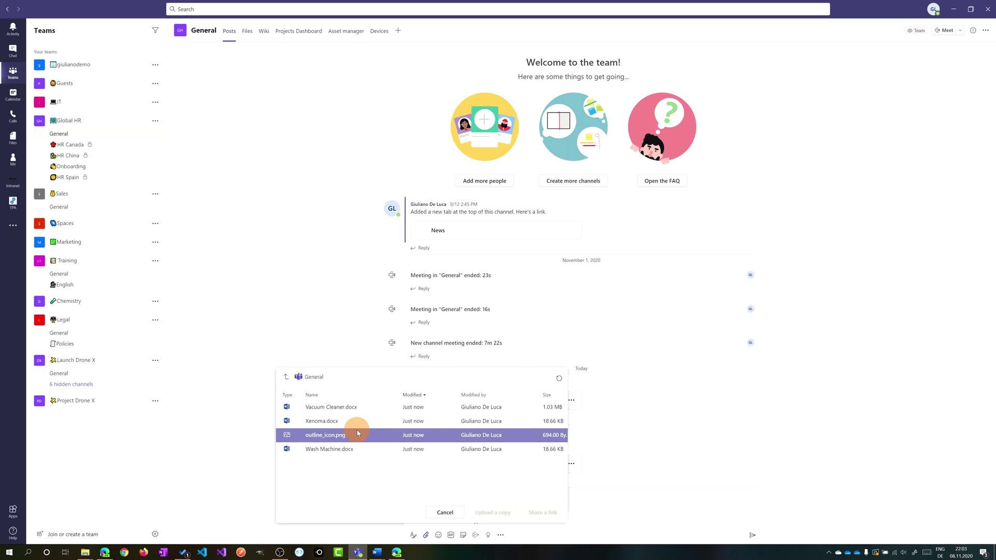
click(332, 440)
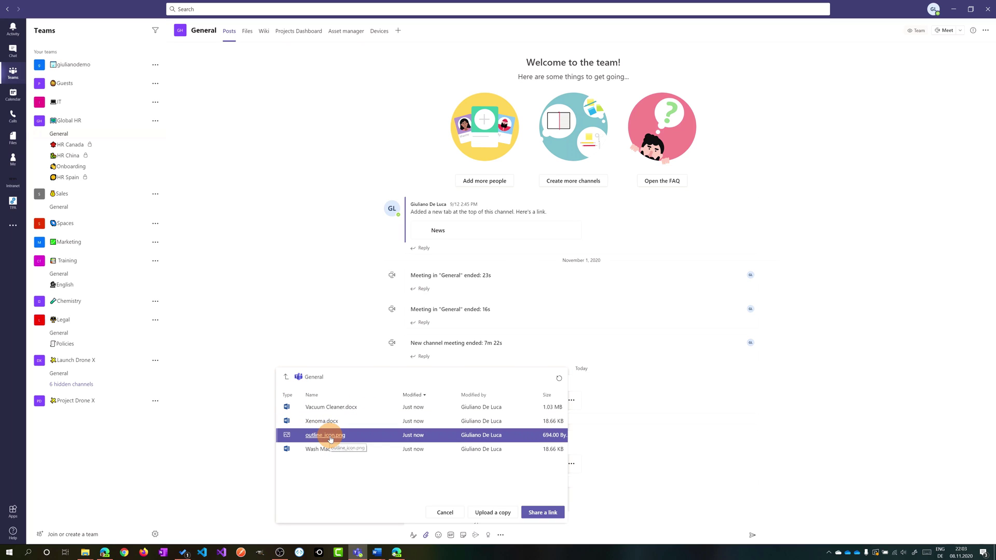
click(538, 513)
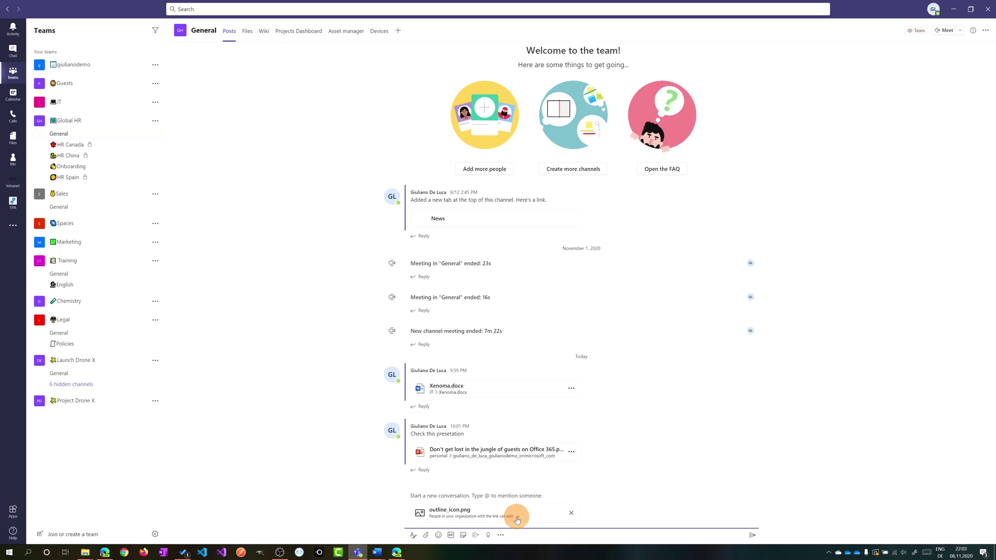
- Open the link settings of the attached outline_icon.png
click(517, 518)
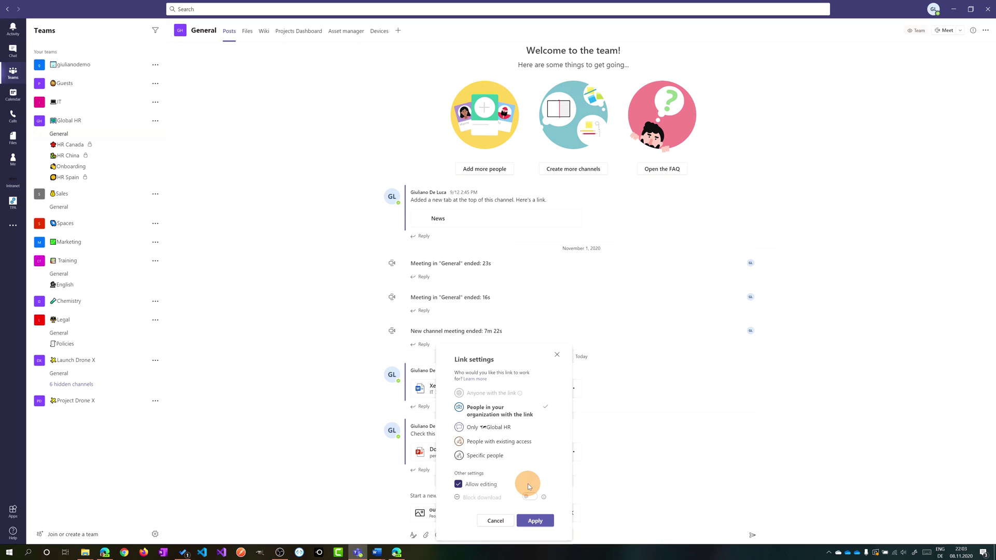